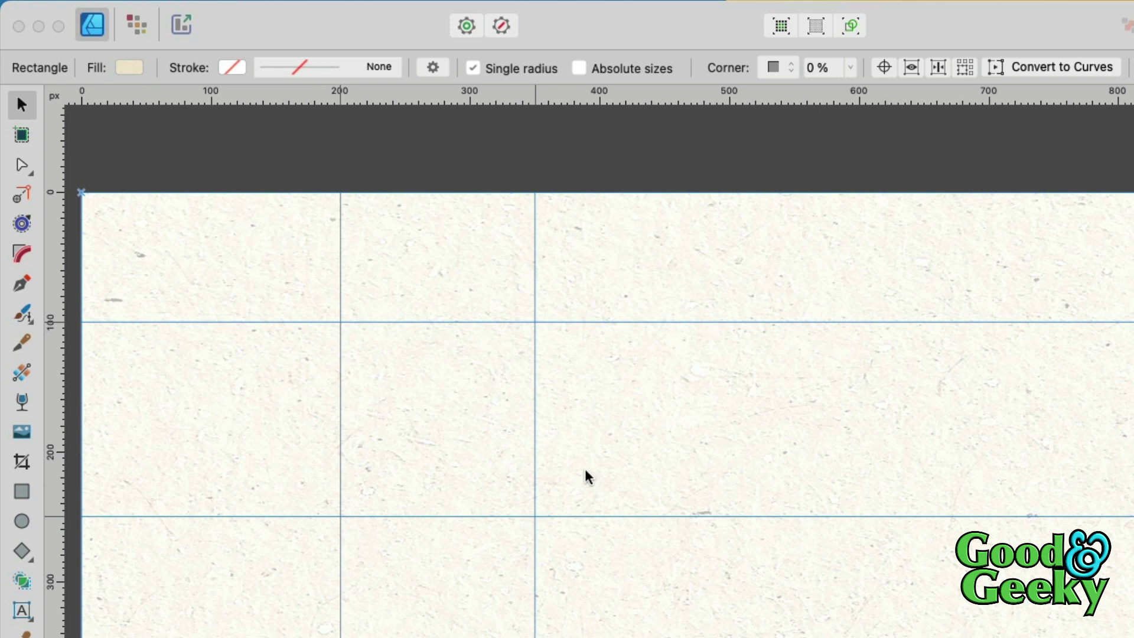
- Select the Diamond Tool from the Tools panel
{"action": "left_click", "coordinate": [22, 552]}
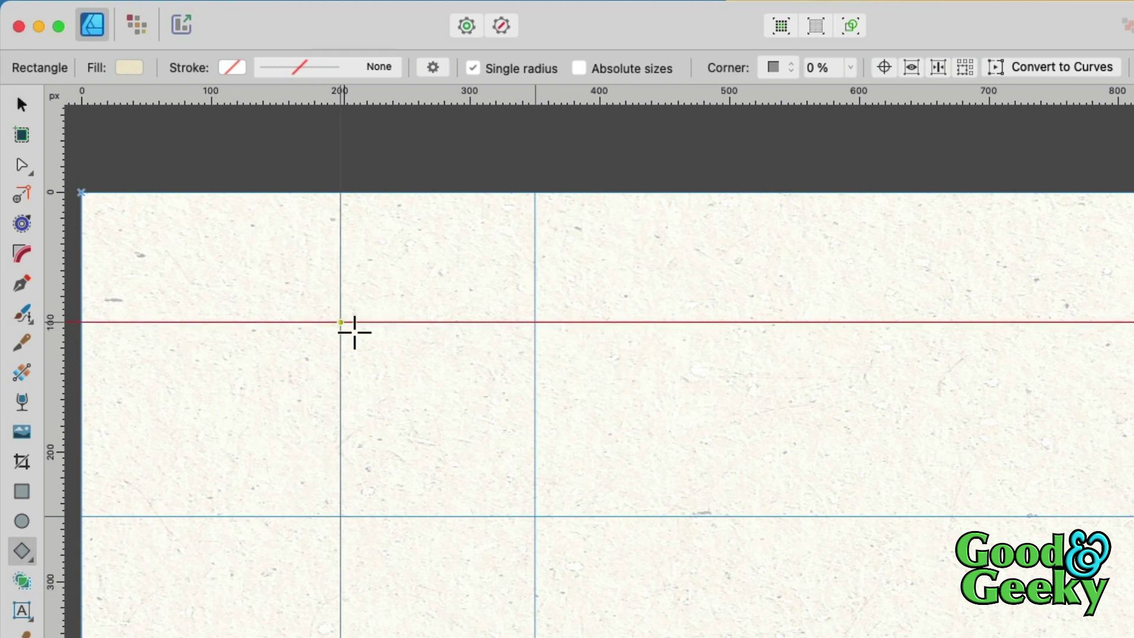
- Draw a row of nine touching 150 px yellow diamonds between the guides and select them all
{"action": "left_click_drag", "start_coordinate": [353, 333], "coordinate": [548, 527]}
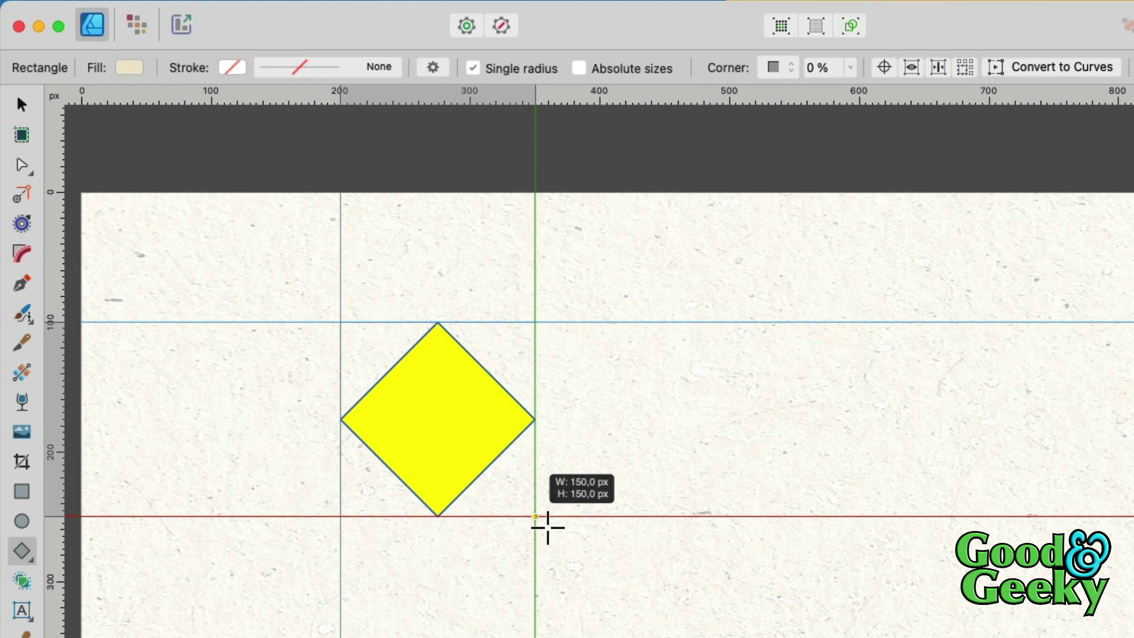
{"action": "key", "text": "super+j"}
{"action": "key", "text": "super+j"}
{"action": "key", "text": "super+j"}
{"action": "key", "text": "super+j"}
{"action": "left_click_drag", "start_coordinate": [547, 527], "coordinate": [537, 517]}
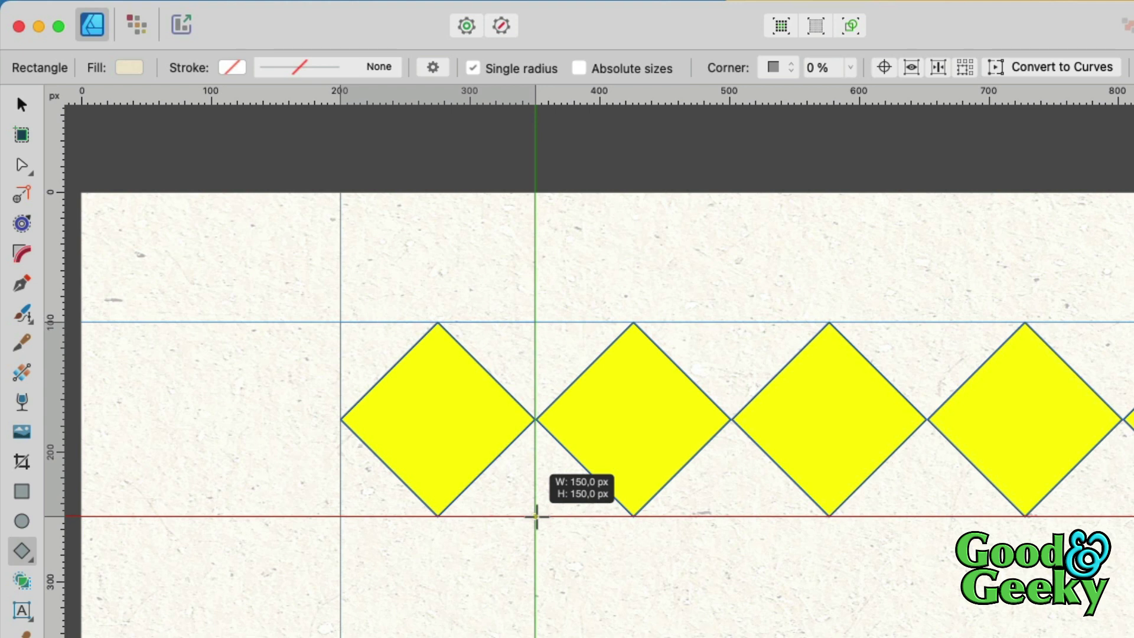
{"action": "left_click_drag", "start_coordinate": [536, 517], "coordinate": [538, 518]}
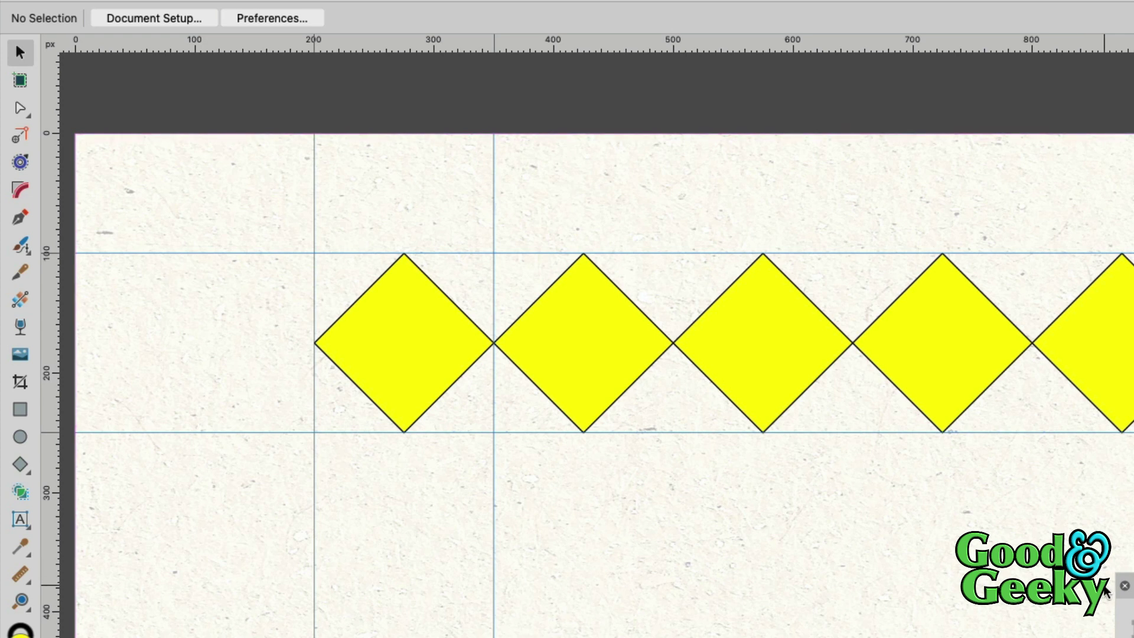
{"action": "key", "text": "super+a"}
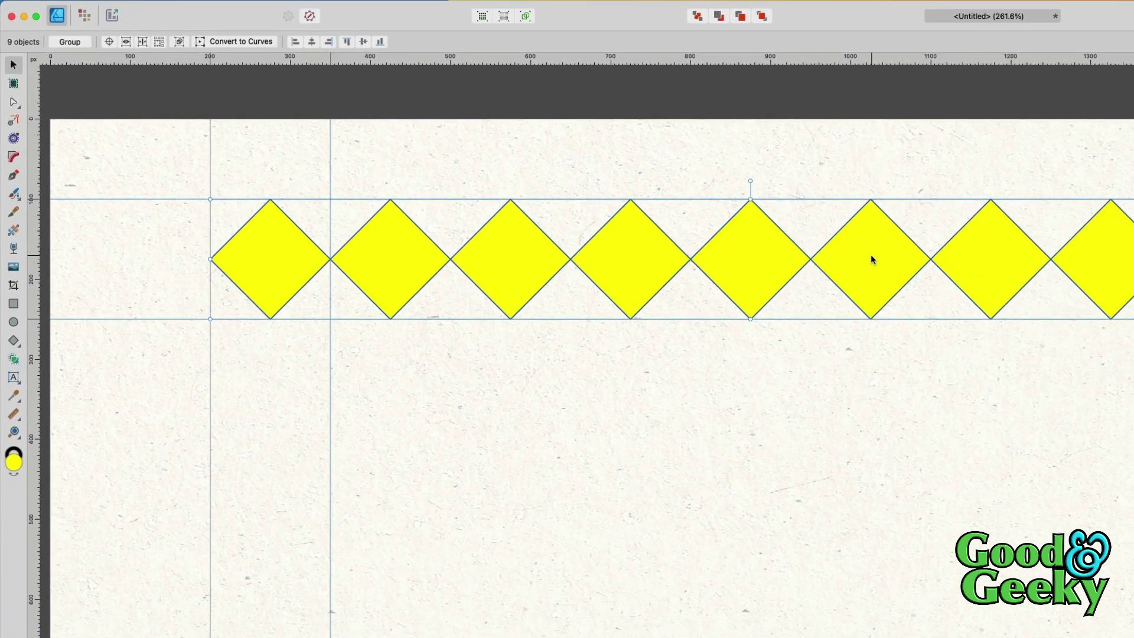
- Duplicate the diamond row downward repeatedly into a full lattice and select the entire grid
{"action": "left_click_drag", "start_coordinate": [871, 254], "coordinate": [874, 376]}
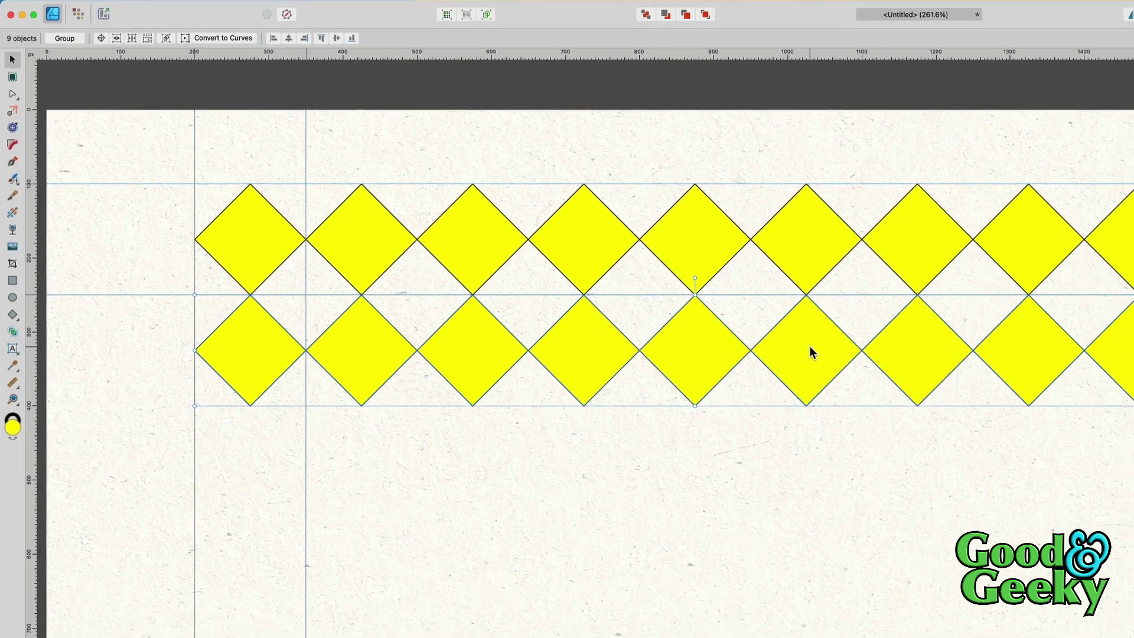
{"action": "key", "text": "super+j"}
{"action": "key", "text": "super+j"}
{"action": "key", "text": "super+j"}
{"action": "key", "text": "super+j"}
{"action": "key", "text": "super+j"}
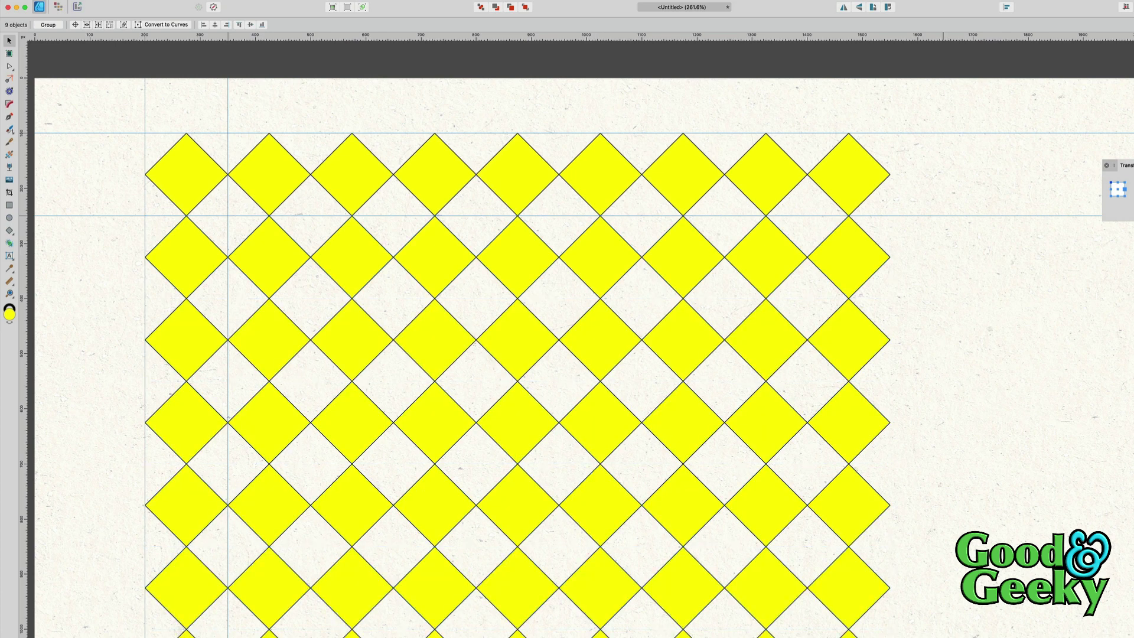
{"action": "left_click_drag", "start_coordinate": [932, 635], "coordinate": [132, 119]}
- Delete the diamonds, draw a row of nine touching 150 px yellow circles, and select them
{"action": "key", "text": "Delete"}
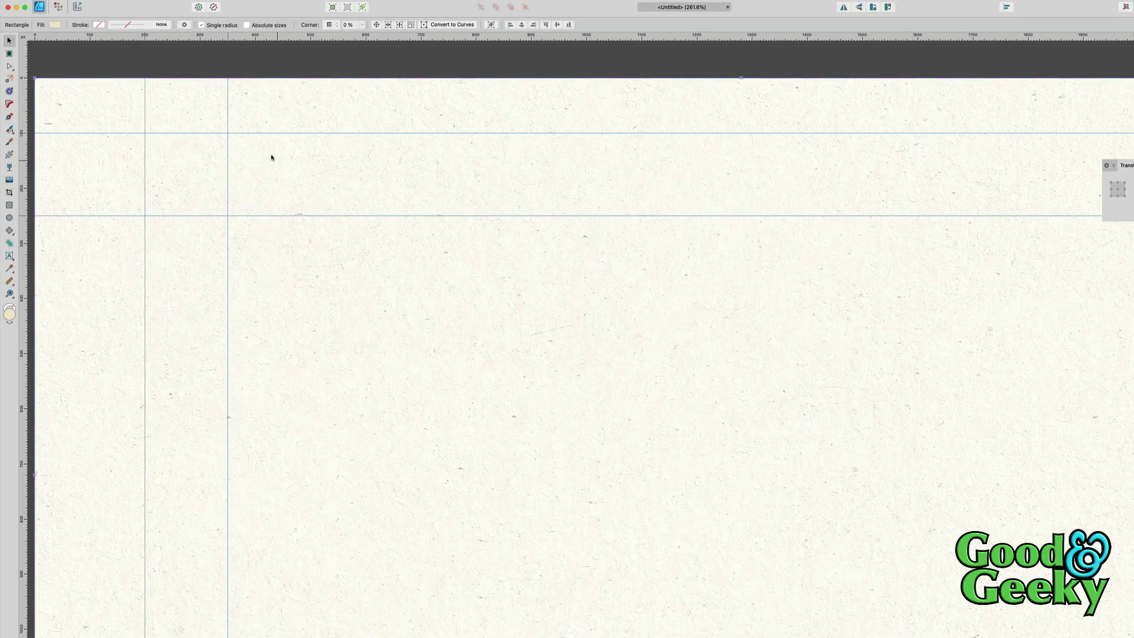
{"action": "left_click", "coordinate": [9, 217]}
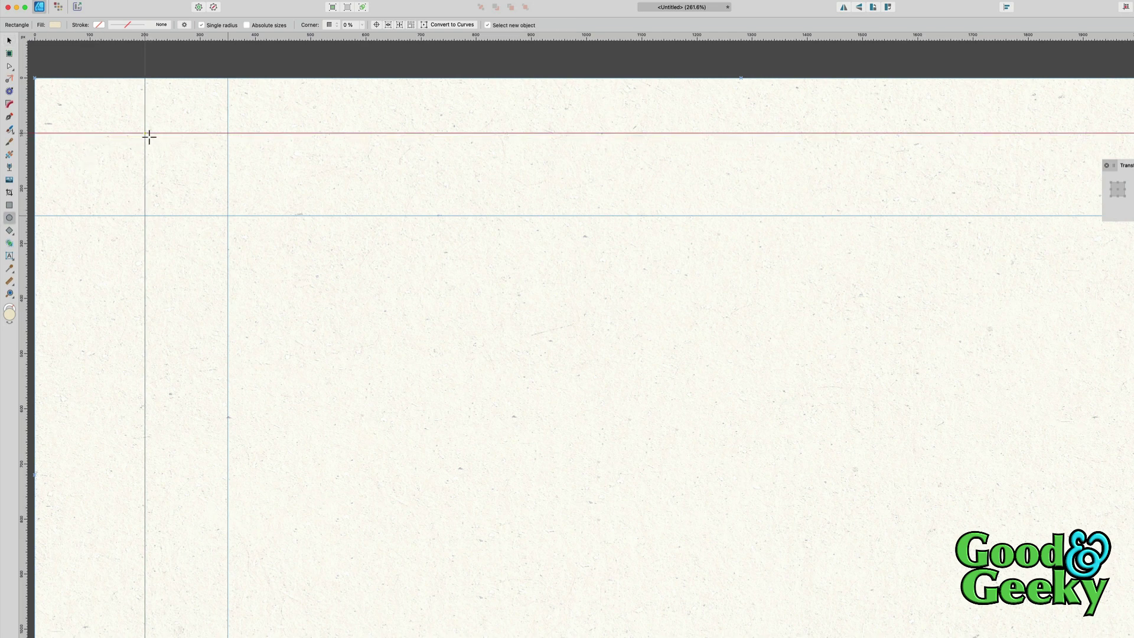
{"action": "left_click_drag", "start_coordinate": [148, 134], "coordinate": [234, 219]}
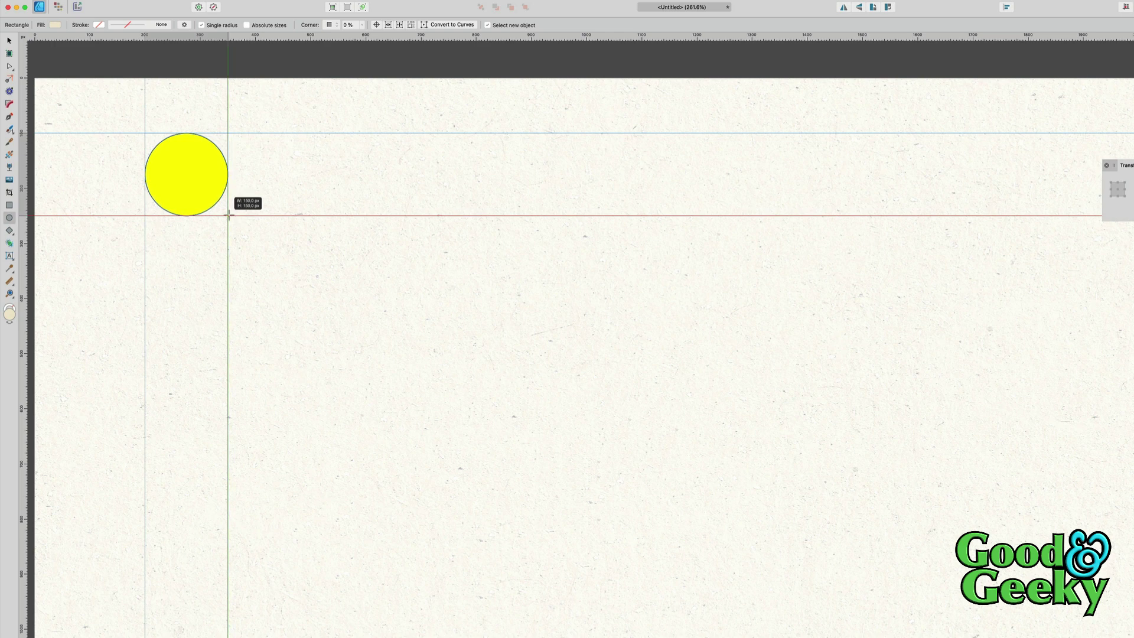
{"action": "key", "text": "super+j"}
{"action": "key", "text": "super+j"}
{"action": "key", "text": "super+j"}
{"action": "key", "text": "super+j"}
{"action": "key", "text": "super+j"}
{"action": "key", "text": "super+j"}
{"action": "key", "text": "super+j"}
{"action": "key", "text": "super+j"}
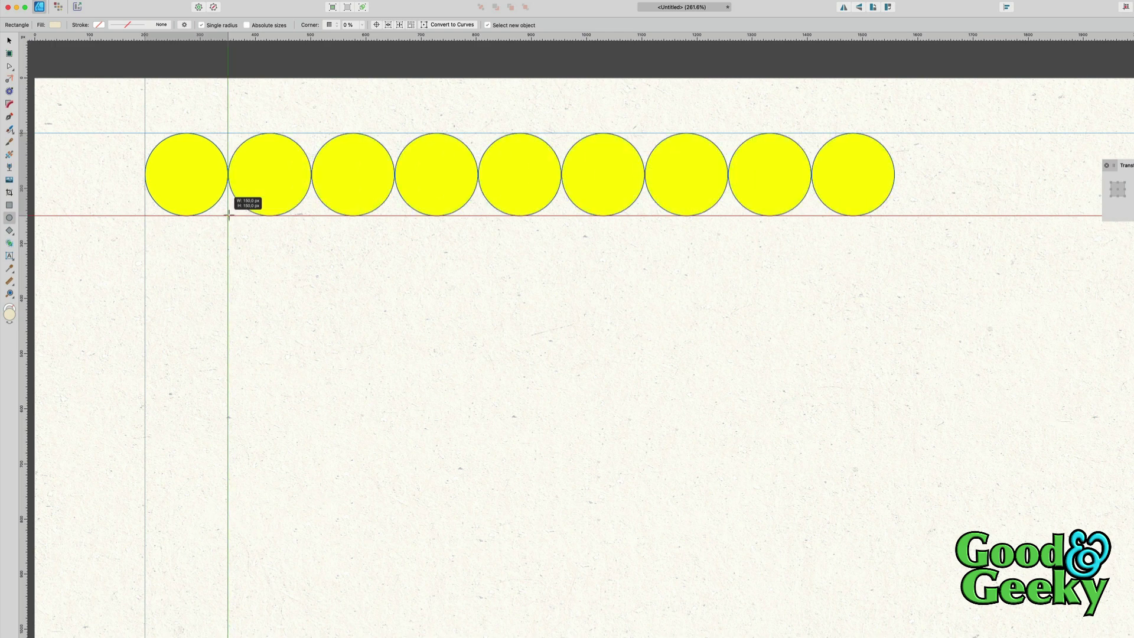
{"action": "left_click_drag", "start_coordinate": [229, 215], "coordinate": [228, 216]}
{"action": "key", "text": "v"}
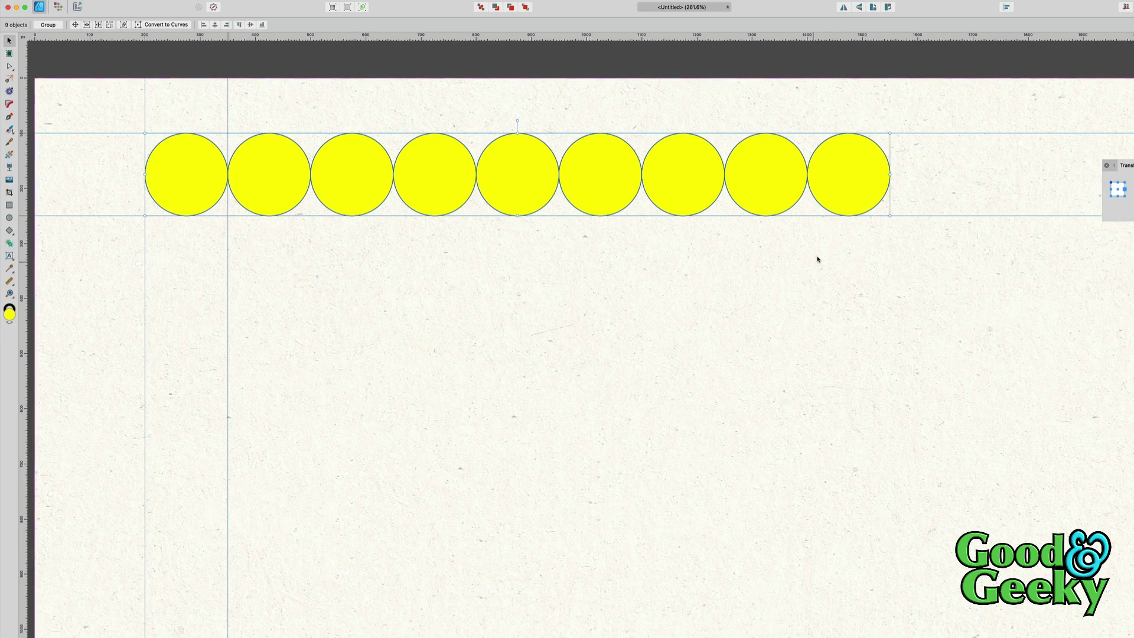
{"action": "left_click", "coordinate": [889, 253]}
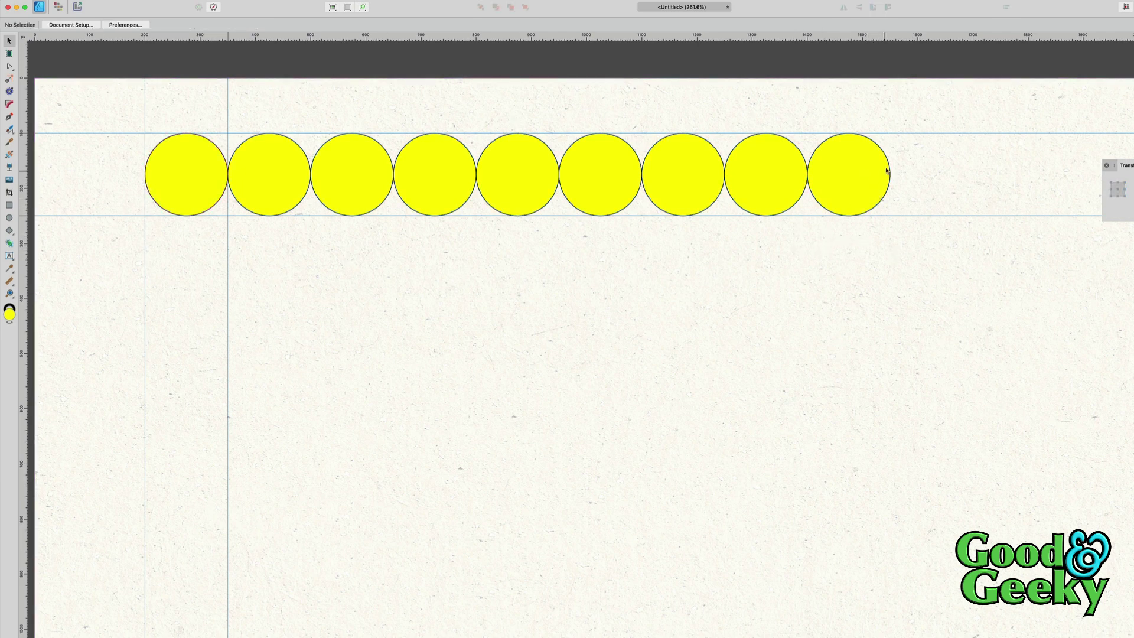
{"action": "left_click_drag", "start_coordinate": [916, 110], "coordinate": [131, 257]}
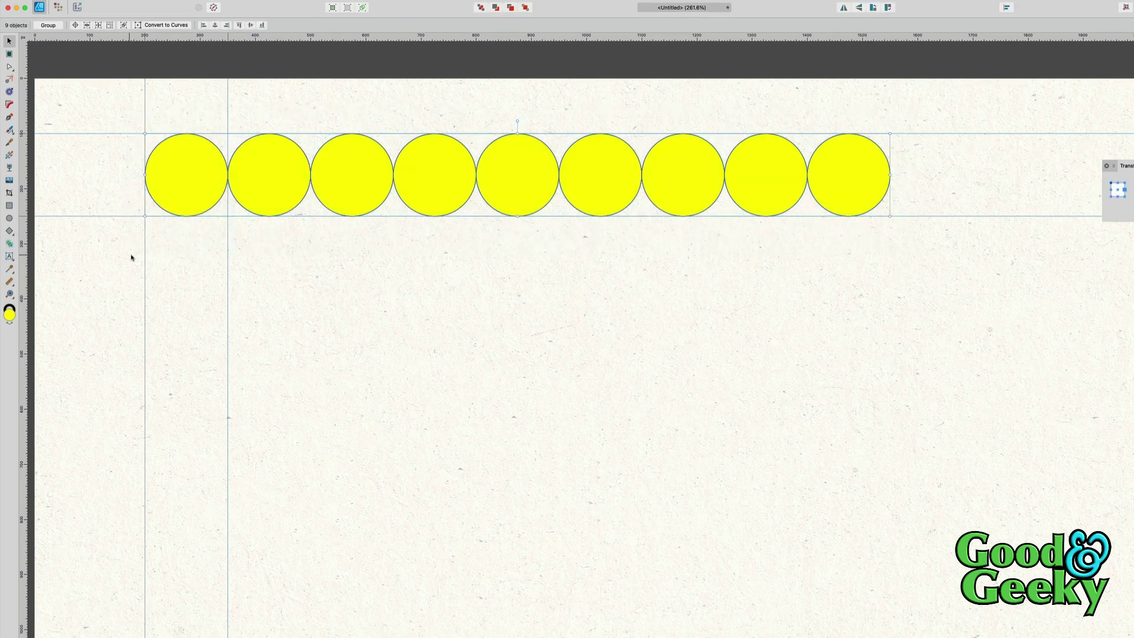
- Space the nine circles horizontally with a fixed 70 px gap, Auto Distribute turned off
{"action": "left_click", "coordinate": [1007, 8]}
{"action": "left_click", "coordinate": [1046, 33]}
{"action": "left_click", "coordinate": [1008, 56]}
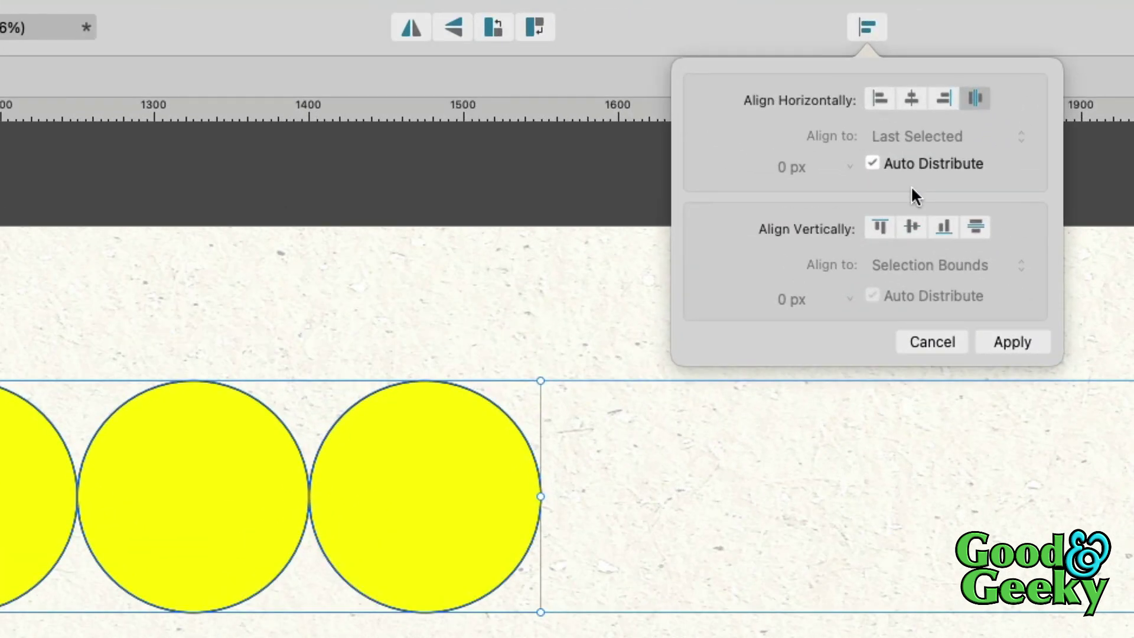
{"action": "left_click", "coordinate": [873, 165]}
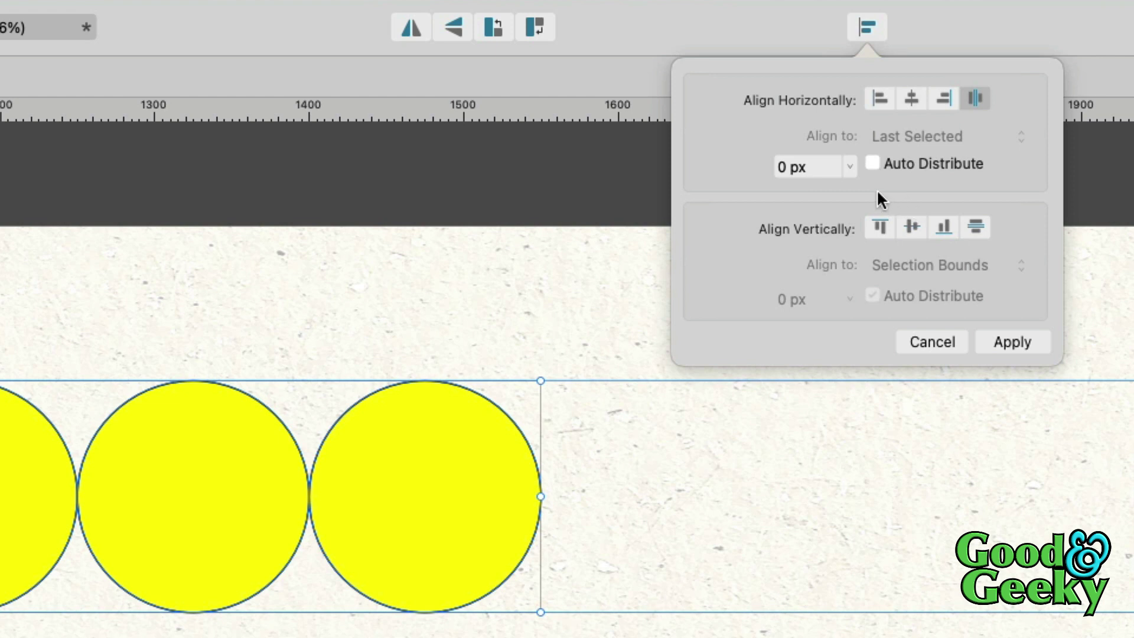
{"action": "double_click", "coordinate": [799, 167]}
{"action": "key", "text": "BackSpace"}
{"action": "key", "text": "BackSpace"}
{"action": "key", "text": "BackSpace"}
{"action": "type", "text": "5"}
{"action": "key", "text": "Return"}
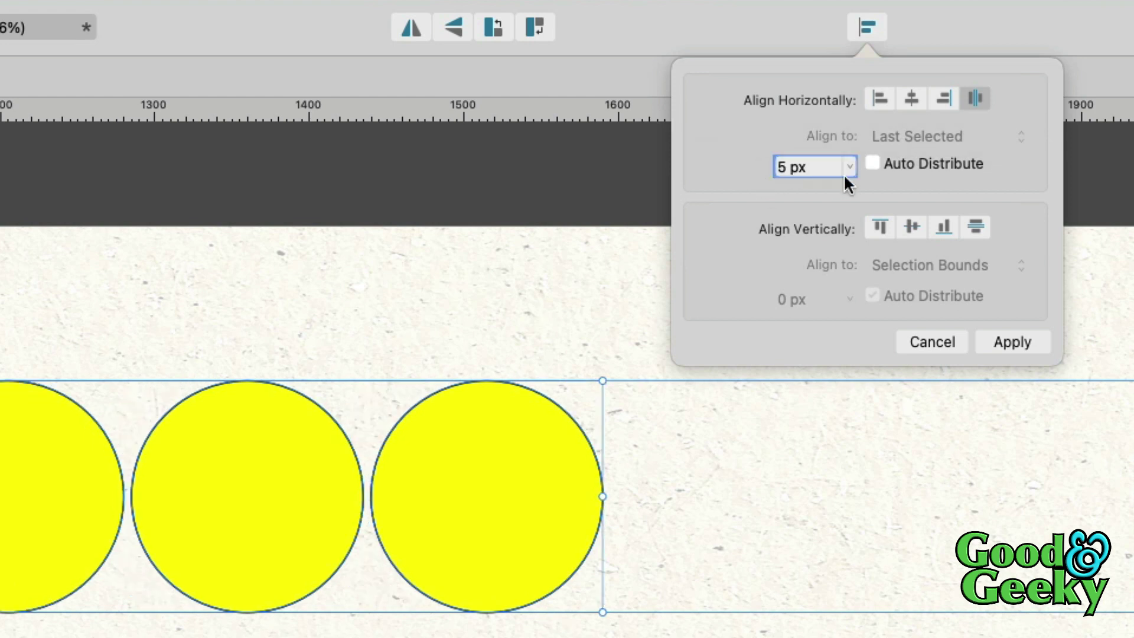
{"action": "triple_click", "coordinate": [823, 166]}
{"action": "type", "text": "70"}
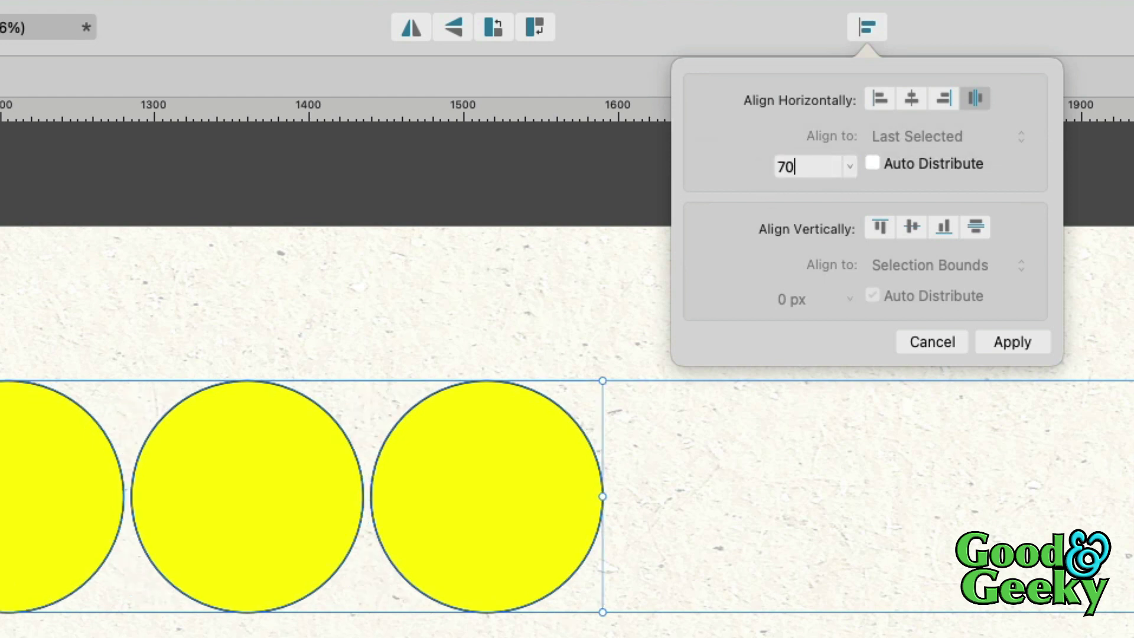
{"action": "key", "text": "Return"}
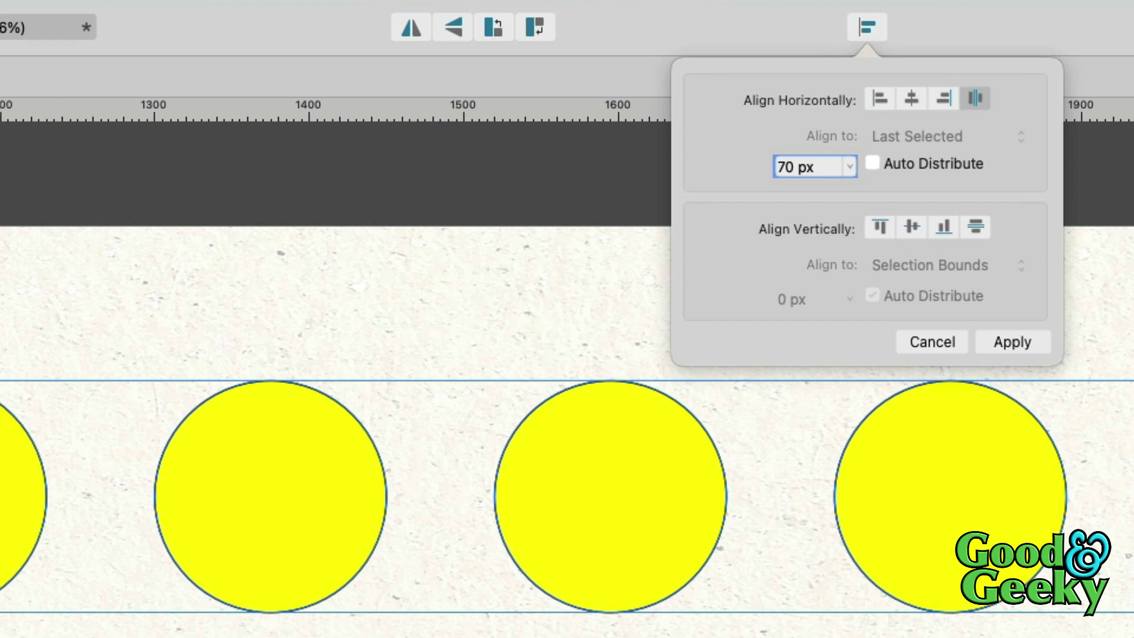
- Duplicate the circle row downward, then select the first circle of each row
{"action": "left_click_drag", "start_coordinate": [0, 637], "coordinate": [1133, 314]}
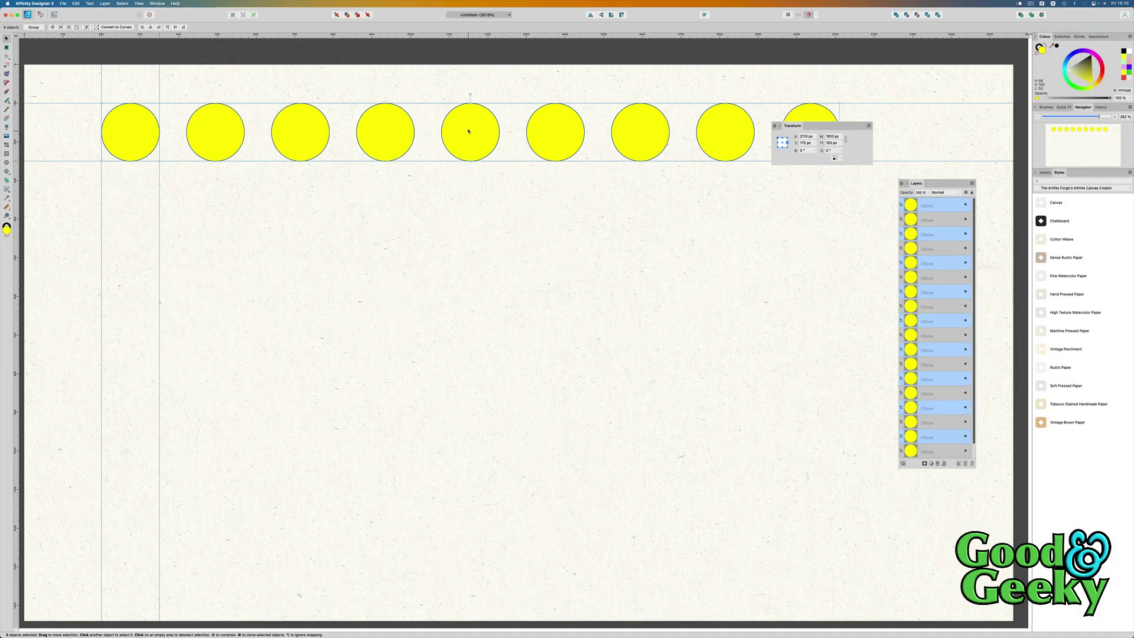
{"action": "left_click_drag", "start_coordinate": [469, 124], "coordinate": [469, 204]}
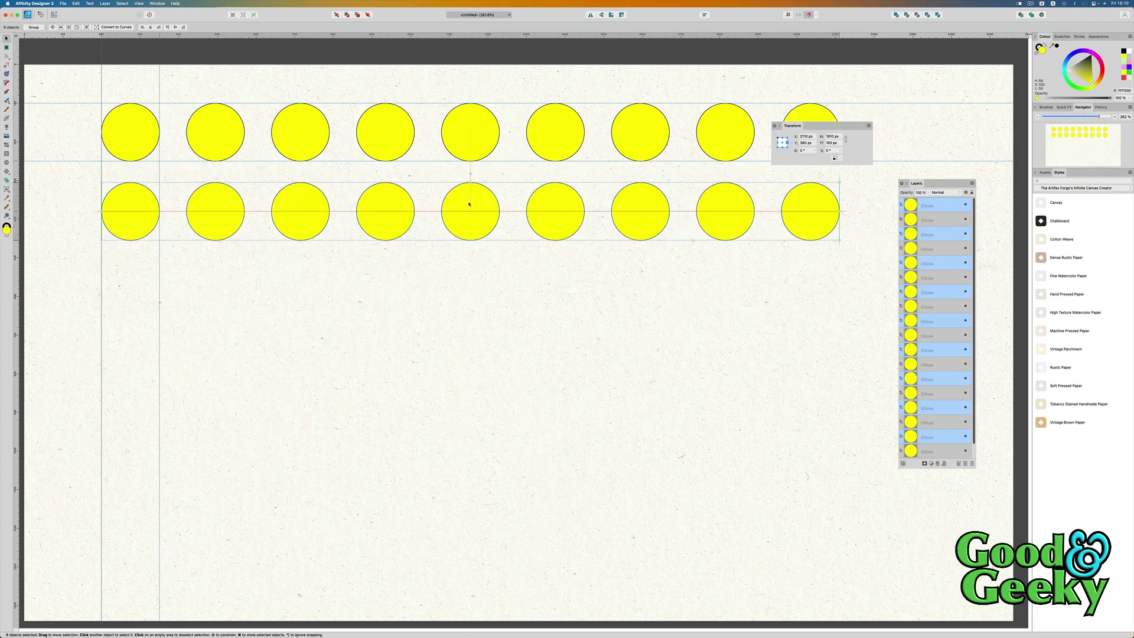
{"action": "left_click_drag", "start_coordinate": [469, 203], "coordinate": [469, 206]}
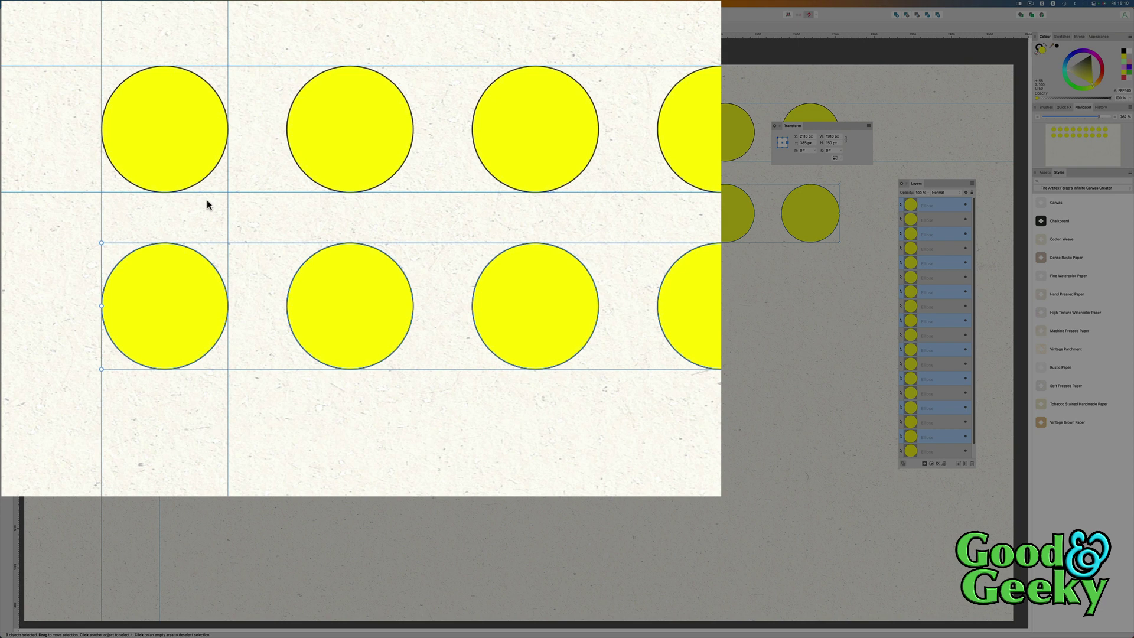
{"action": "left_click", "coordinate": [78, 248]}
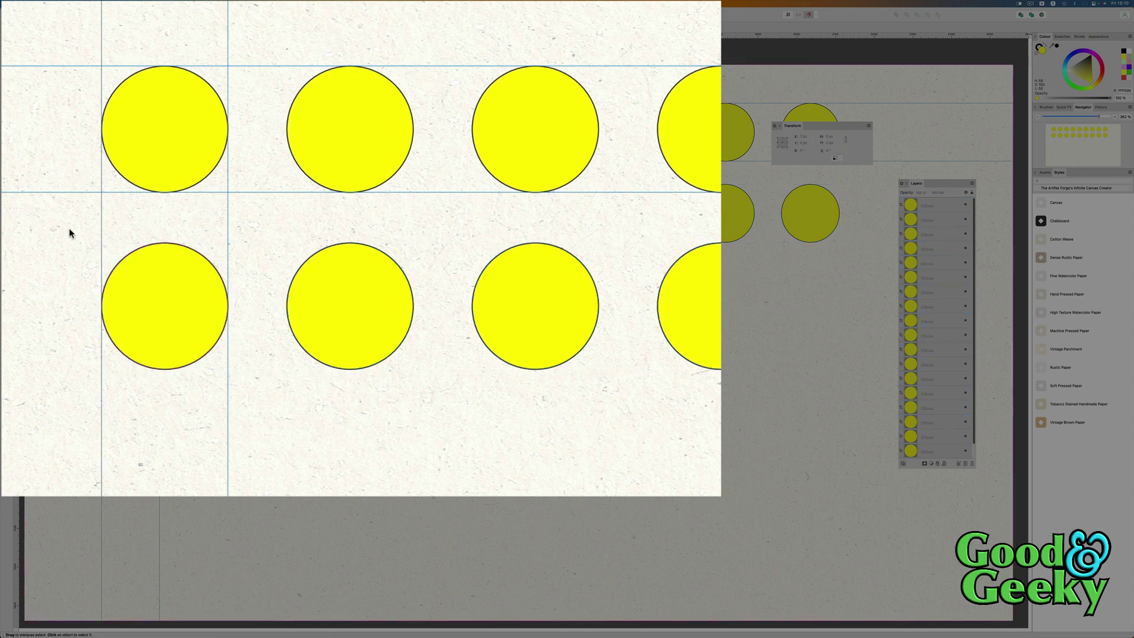
{"action": "left_click_drag", "start_coordinate": [57, 30], "coordinate": [200, 300]}
{"action": "left_click", "coordinate": [131, 139]}
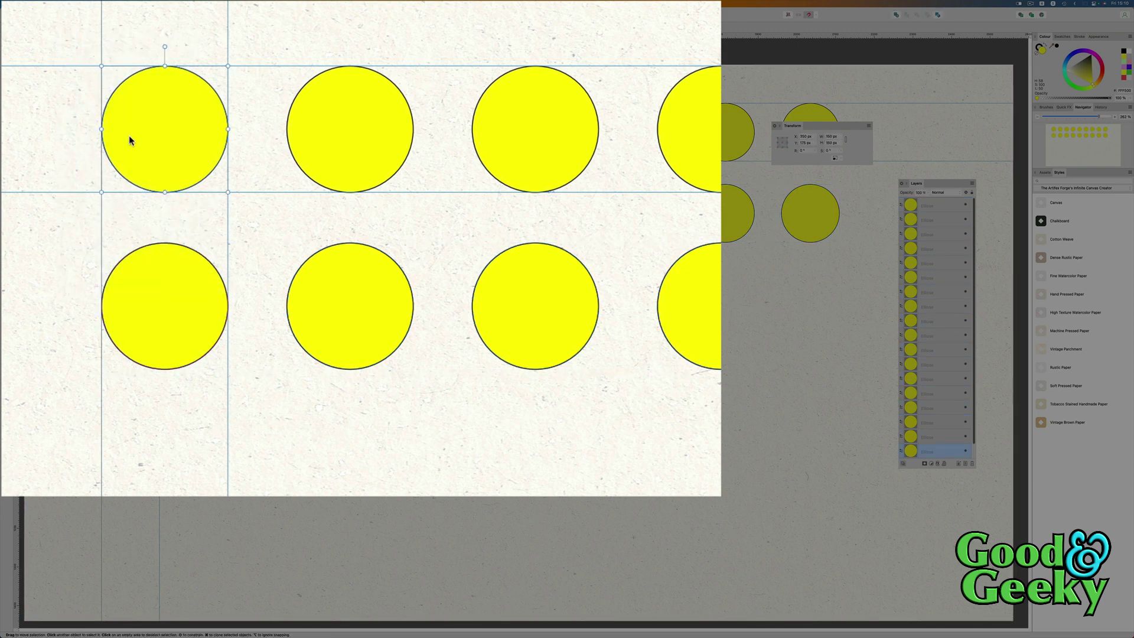
{"action": "left_click", "coordinate": [185, 306], "text": "shift"}
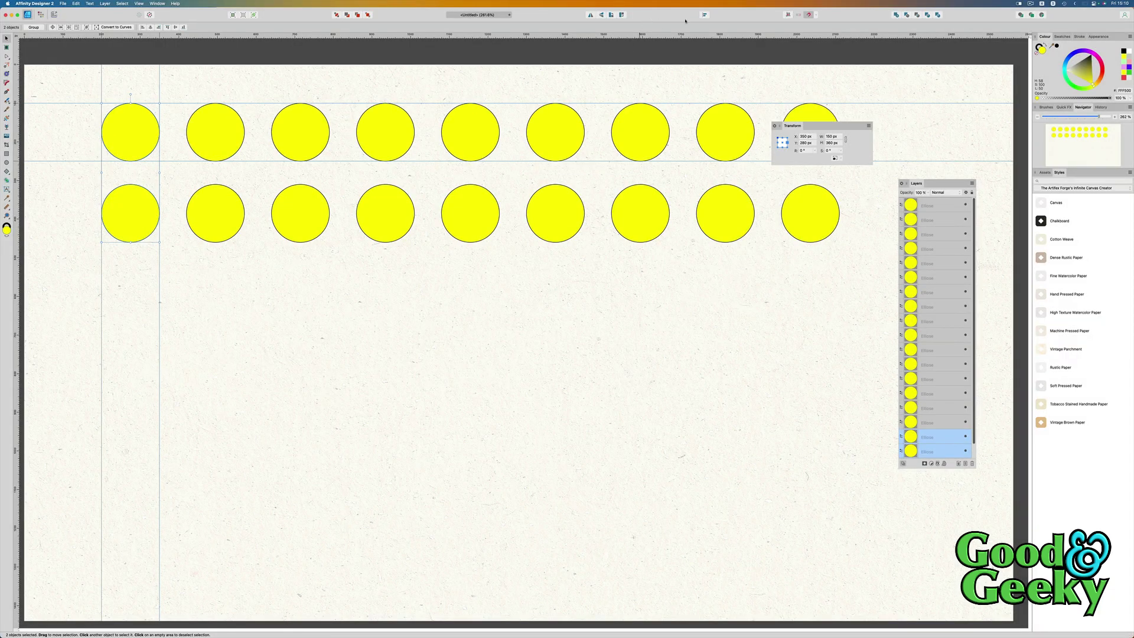
- Set a 70 px vertical gap between the first circles of the two rows
{"action": "left_click", "coordinate": [705, 15]}
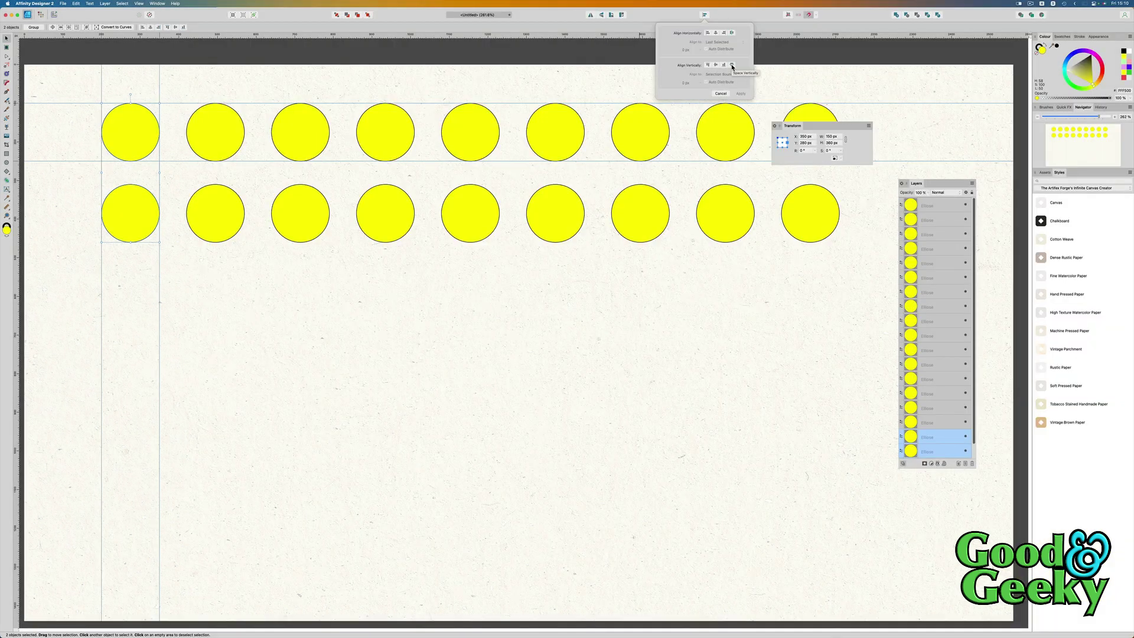
{"action": "left_click", "coordinate": [732, 65]}
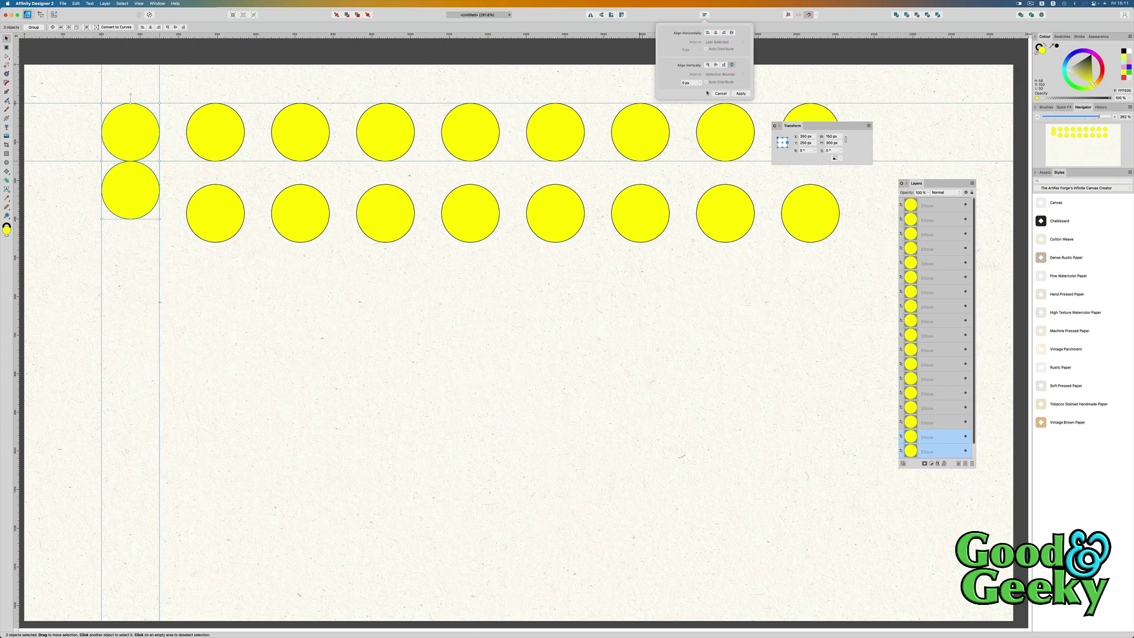
{"action": "double_click", "coordinate": [690, 84]}
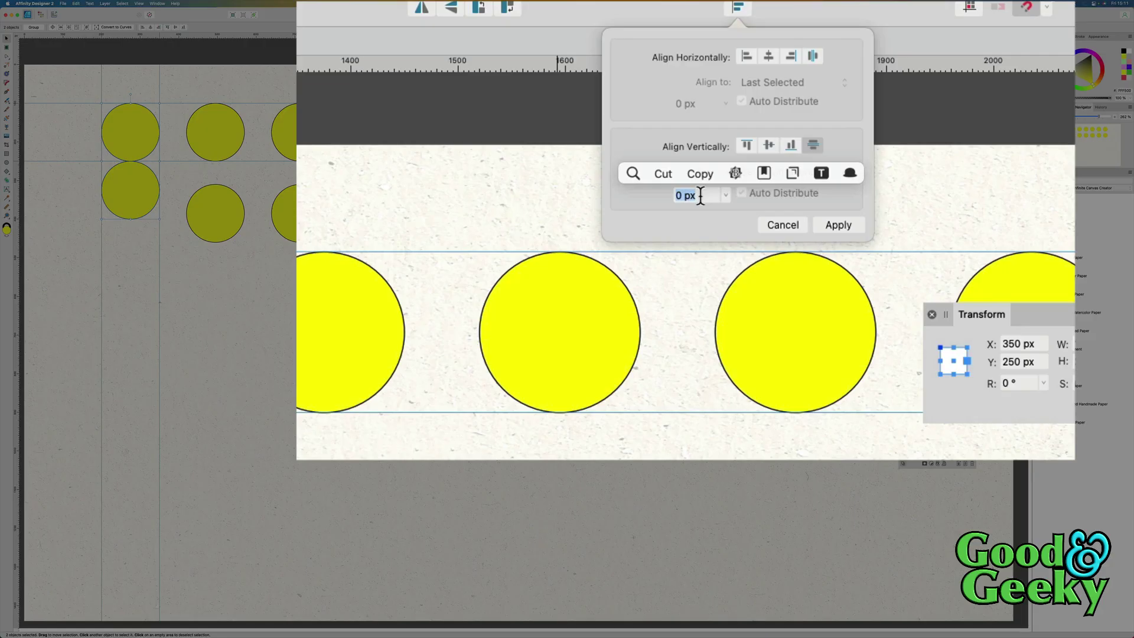
{"action": "type", "text": "70"}
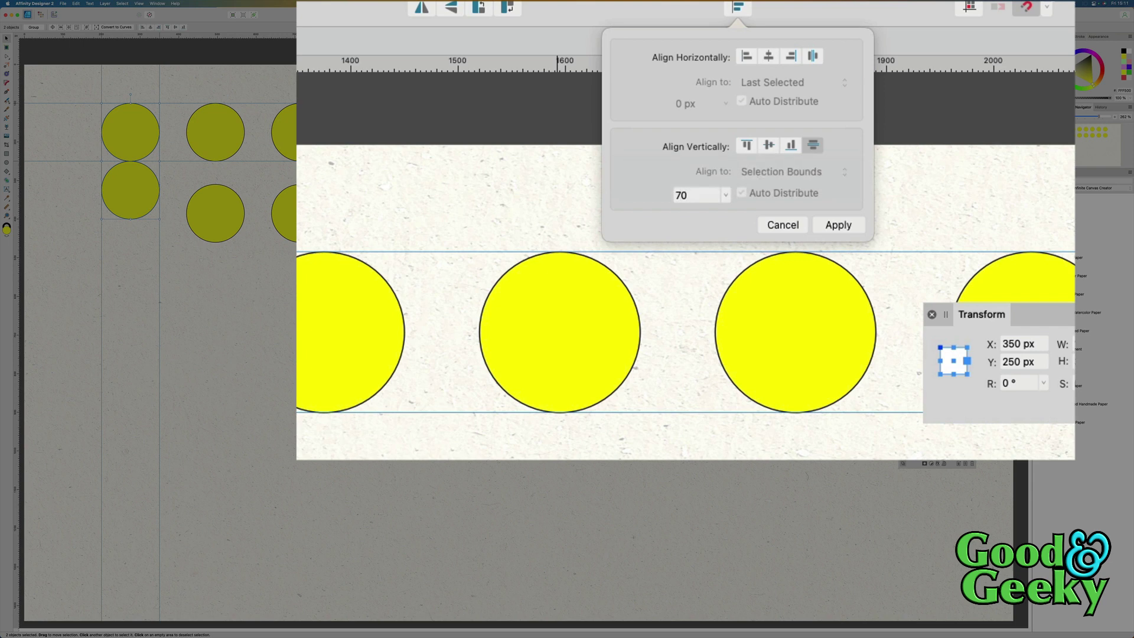
{"action": "key", "text": "Return"}
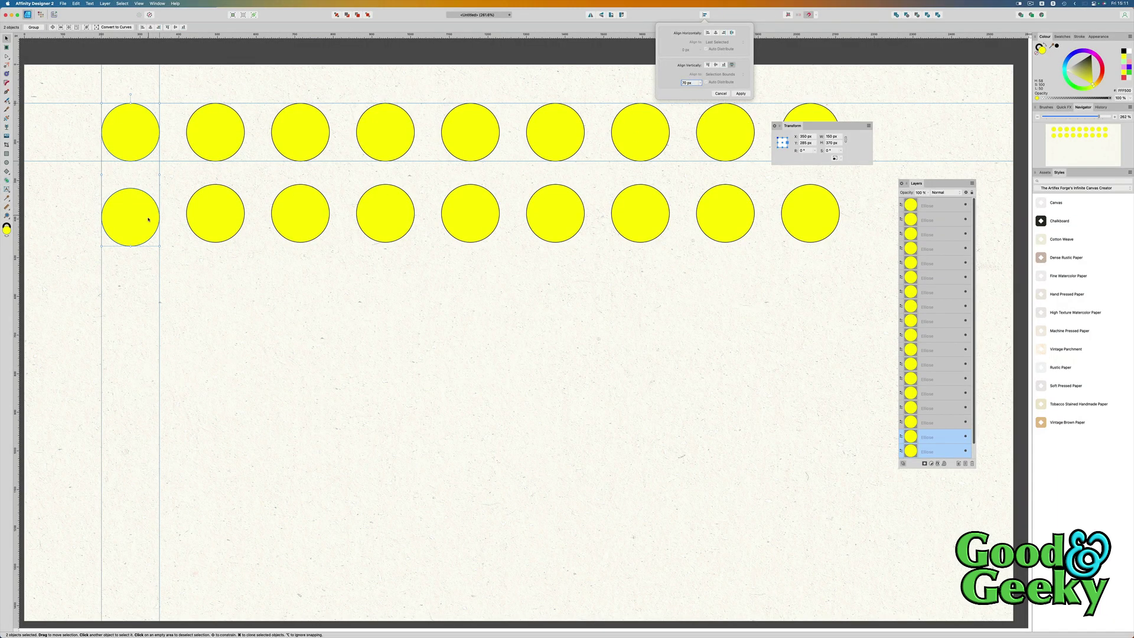
- Select the whole second row and align its circles, then deselect
{"action": "left_click_drag", "start_coordinate": [848, 178], "coordinate": [172, 269]}
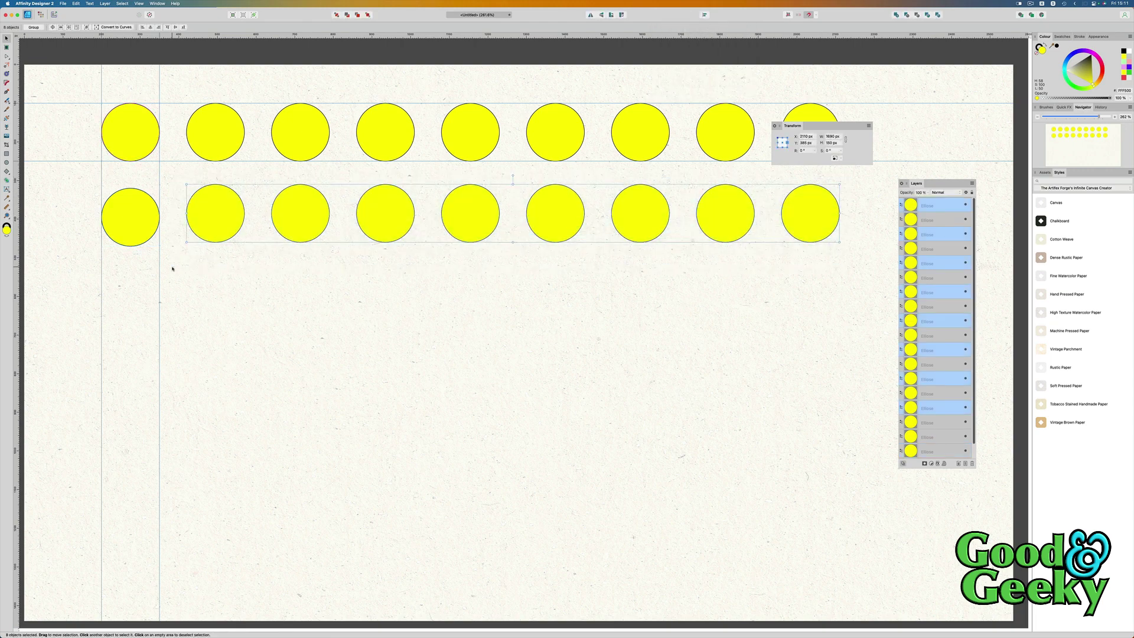
{"action": "left_click", "coordinate": [137, 226], "text": "shift"}
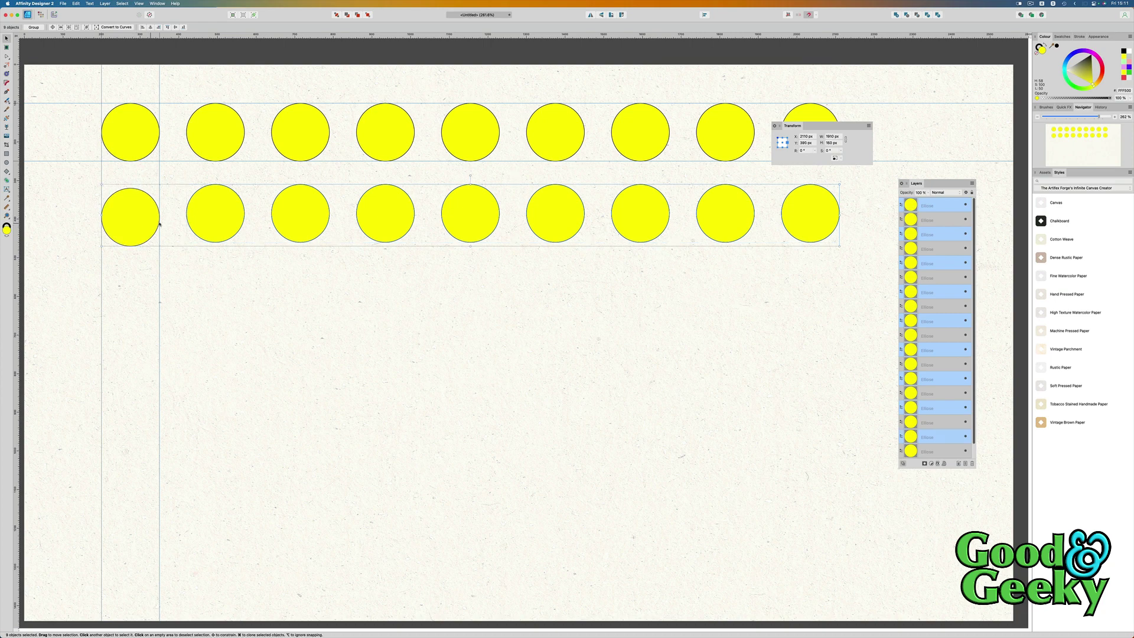
{"action": "left_click", "coordinate": [704, 15]}
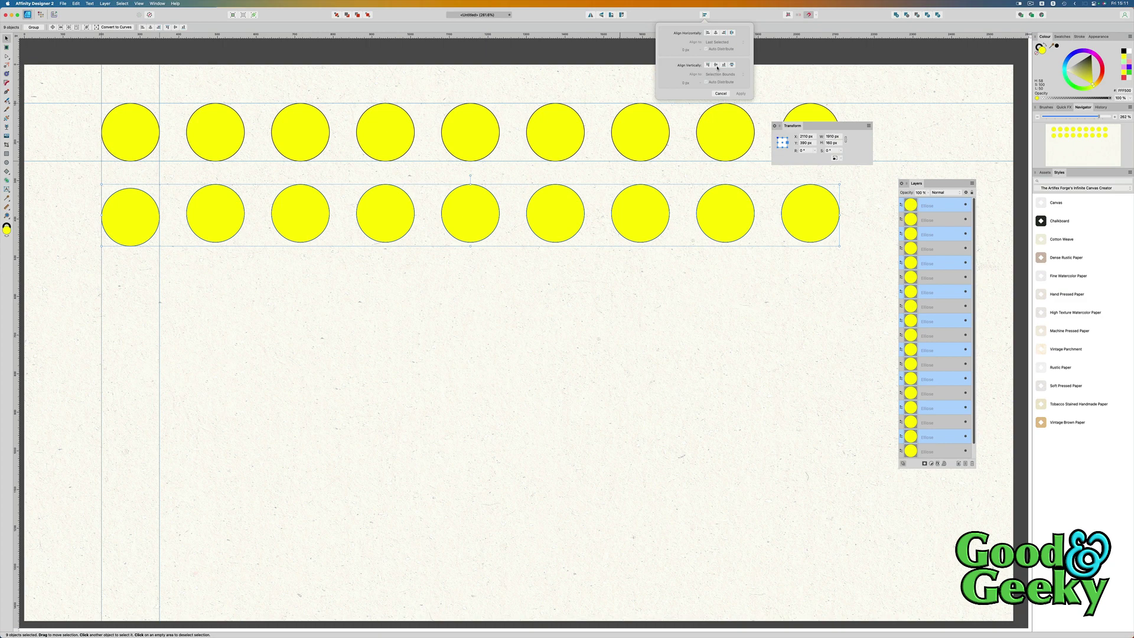
{"action": "left_click", "coordinate": [723, 65]}
{"action": "left_click", "coordinate": [158, 143]}
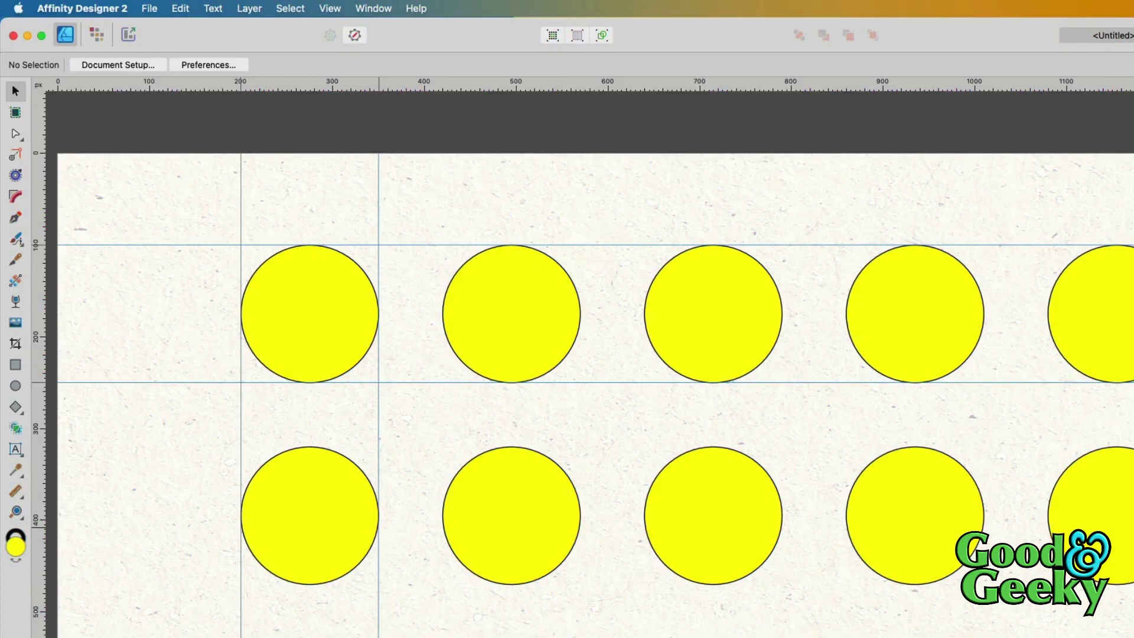
- Duplicate the circle row with Cmd+J and shift the copy down by entering +70 in Y
{"action": "left_click_drag", "start_coordinate": [1131, 435], "coordinate": [253, 628]}
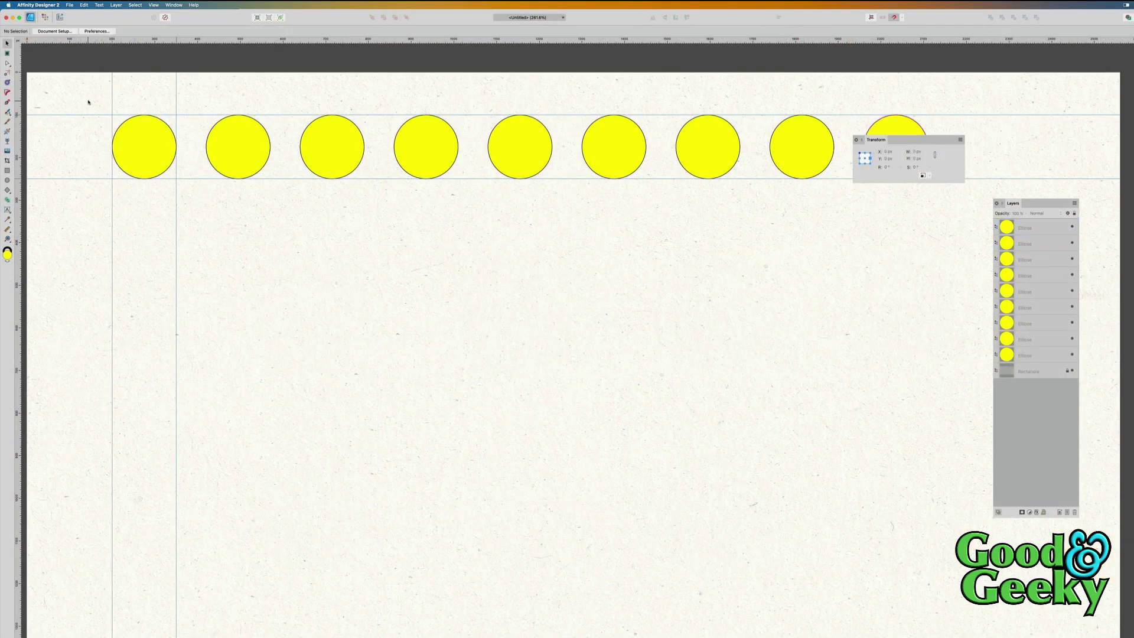
{"action": "left_click_drag", "start_coordinate": [88, 101], "coordinate": [935, 198]}
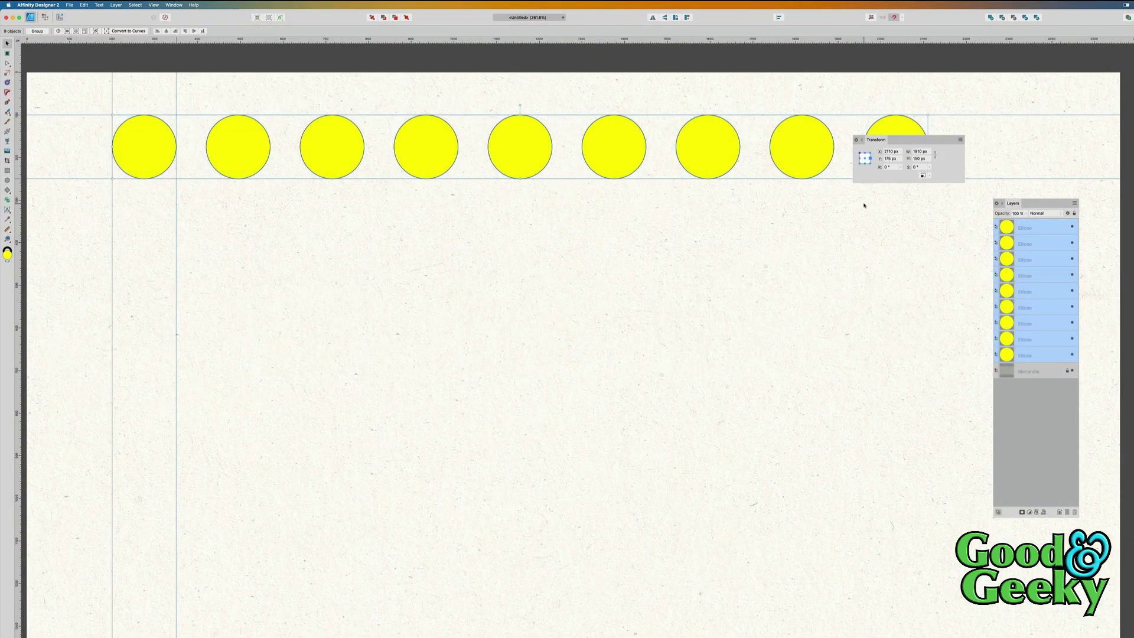
{"action": "key", "text": "super+j"}
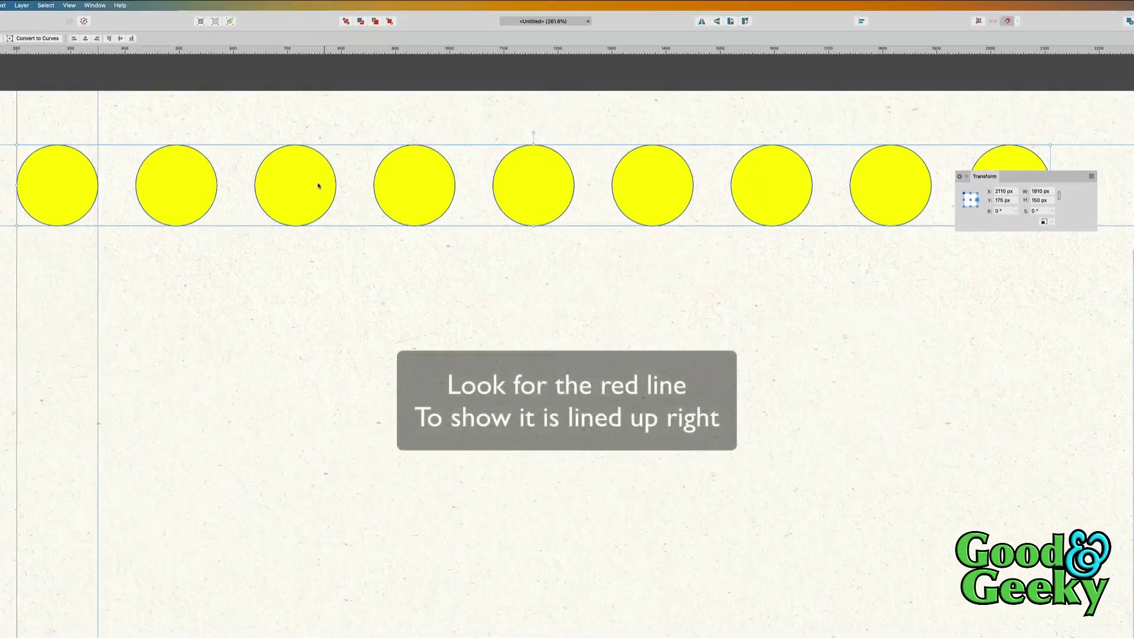
{"action": "left_click_drag", "start_coordinate": [303, 181], "coordinate": [301, 258]}
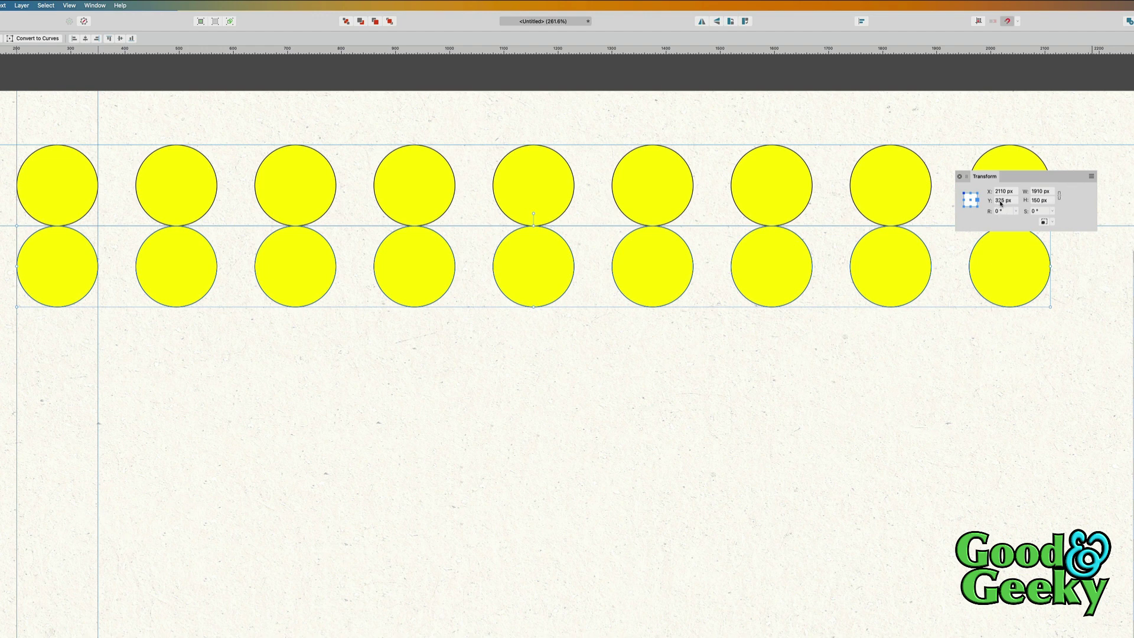
{"action": "left_click", "coordinate": [1001, 201]}
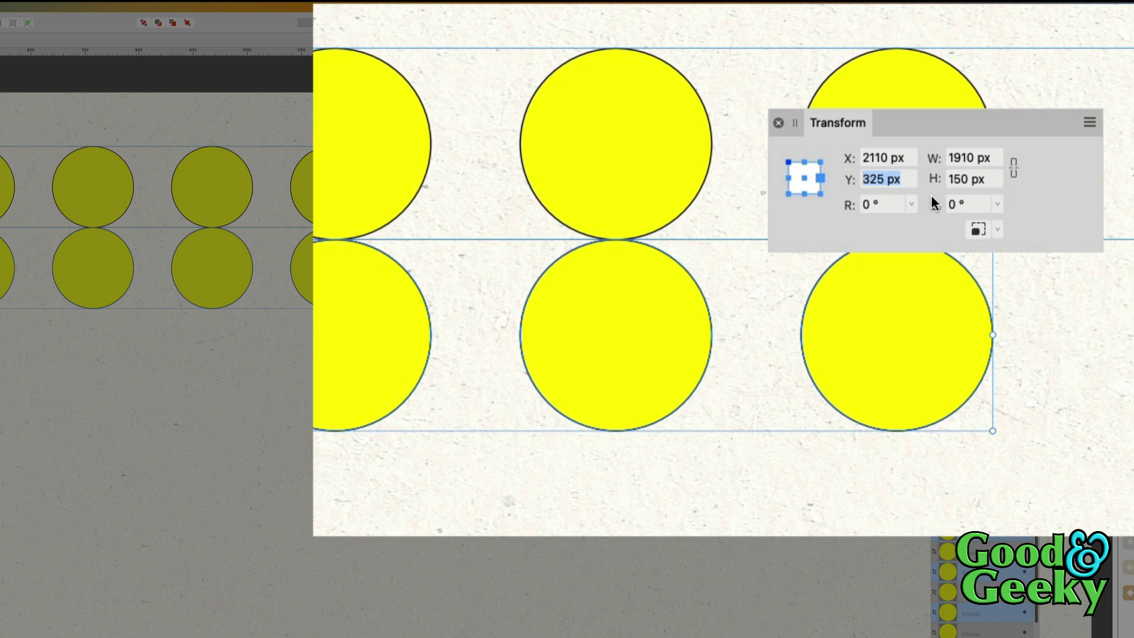
{"action": "type", "text": "+70"}
{"action": "key", "text": "Return"}
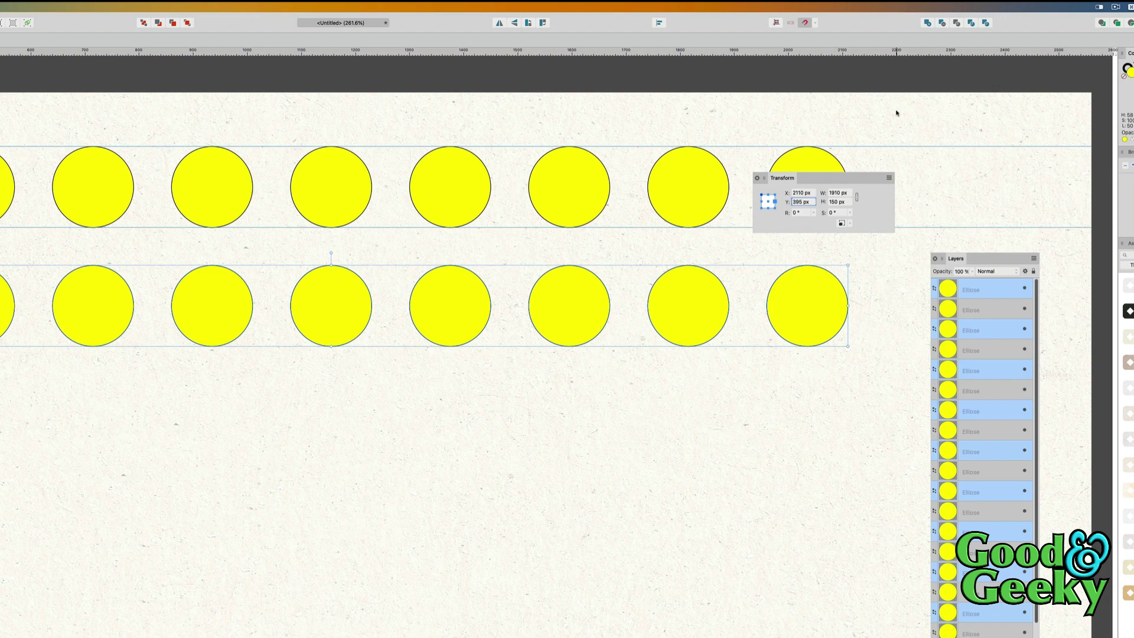
{"action": "left_click_drag", "start_coordinate": [896, 113], "coordinate": [0, 369]}
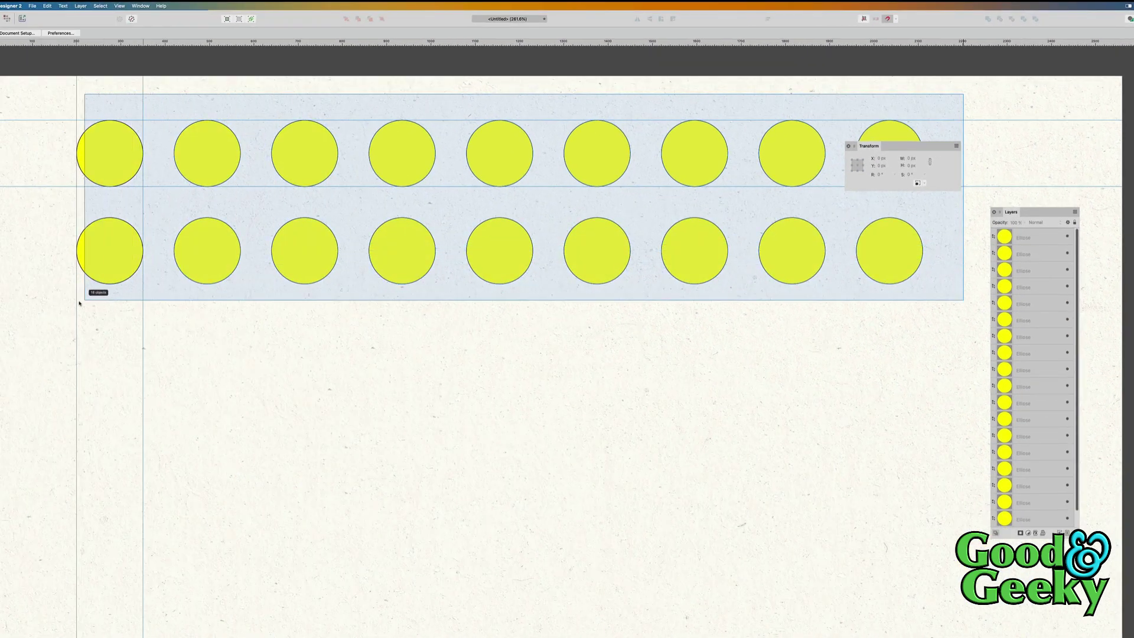
- Select all eighteen circles and apply Space Horizontally with Auto Distribute turned off
{"action": "left_click_drag", "start_coordinate": [79, 303], "coordinate": [61, 303]}
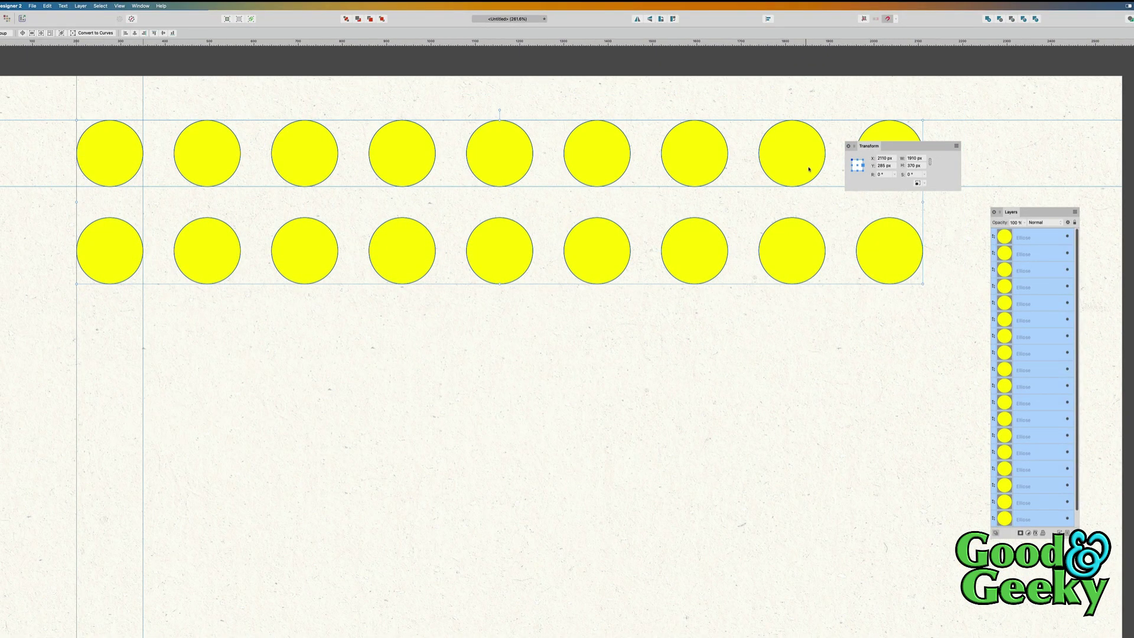
{"action": "left_click", "coordinate": [769, 18]}
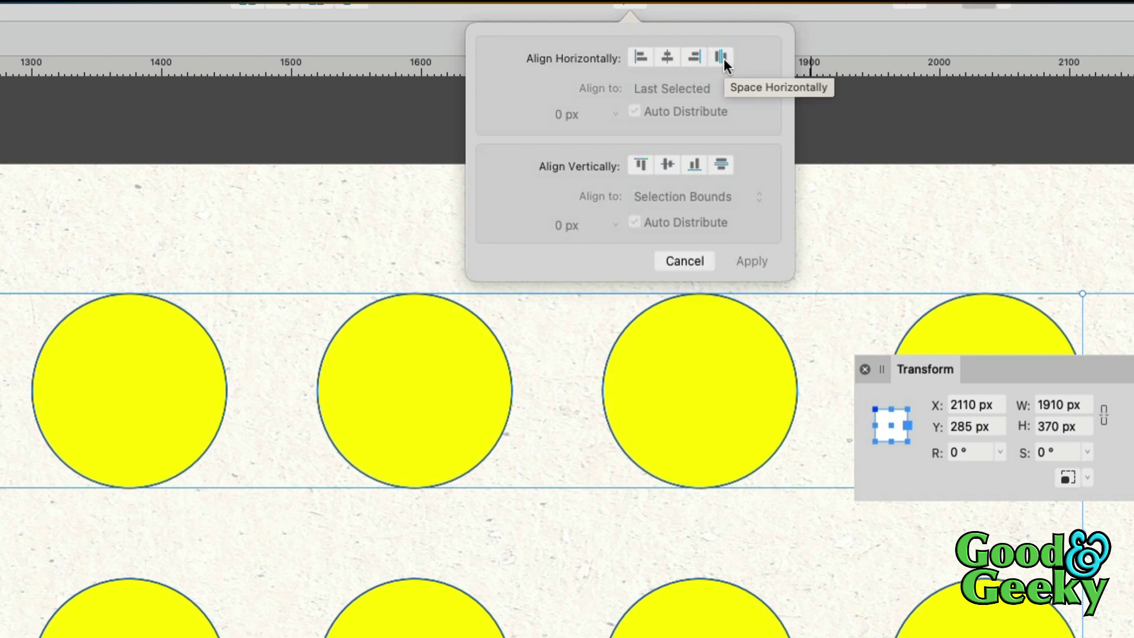
{"action": "left_click", "coordinate": [724, 58]}
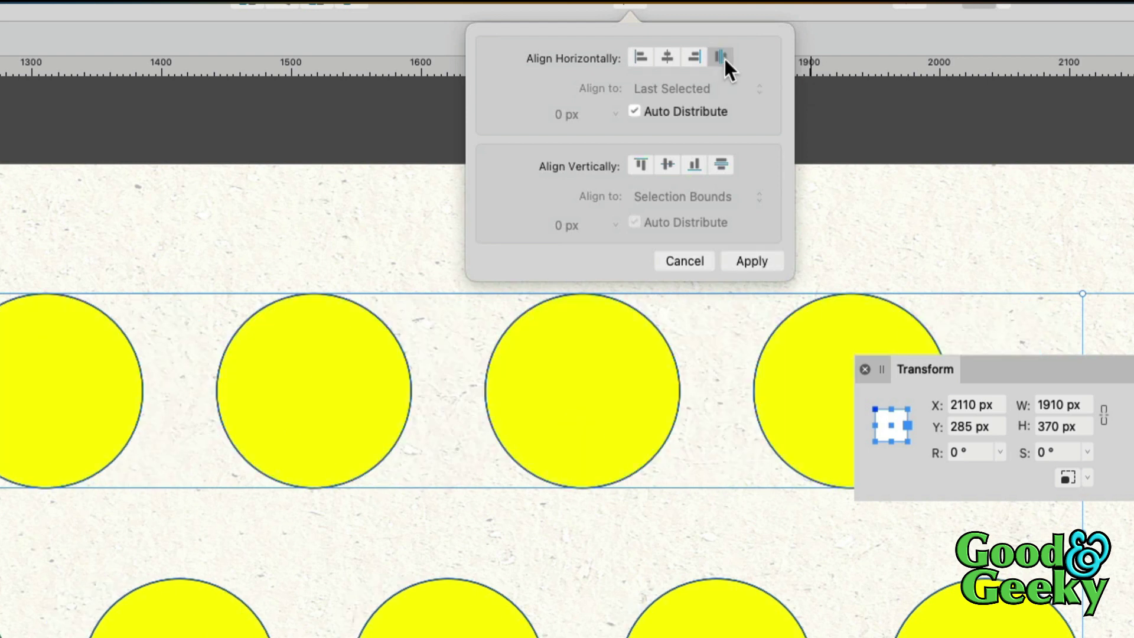
{"action": "left_click", "coordinate": [635, 110]}
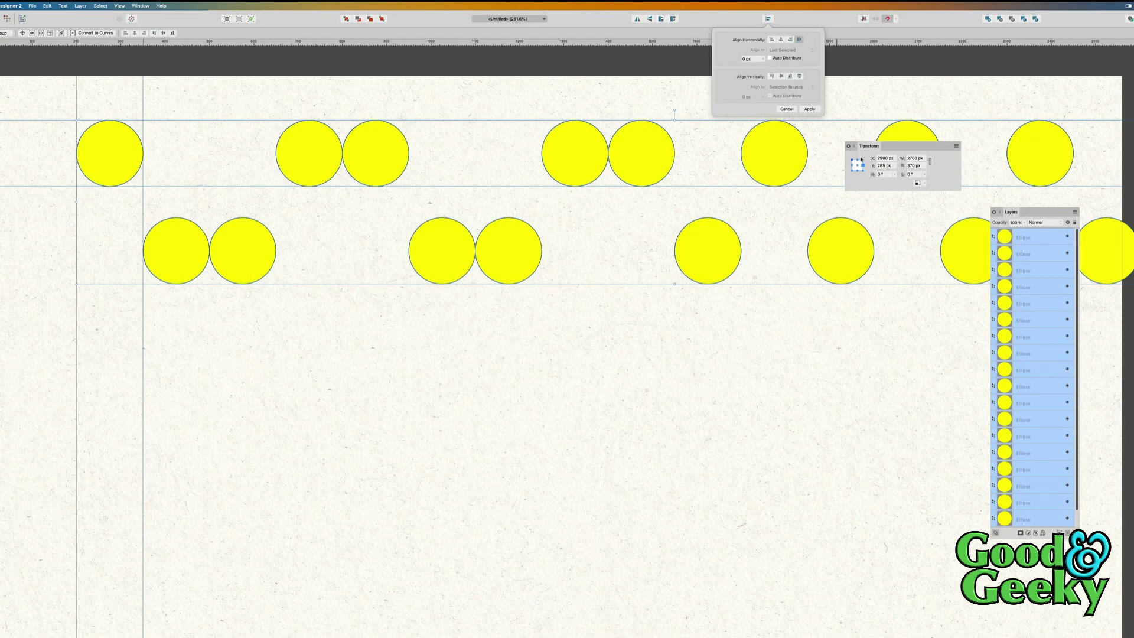
{"action": "left_click_drag", "start_coordinate": [868, 146], "coordinate": [877, 392]}
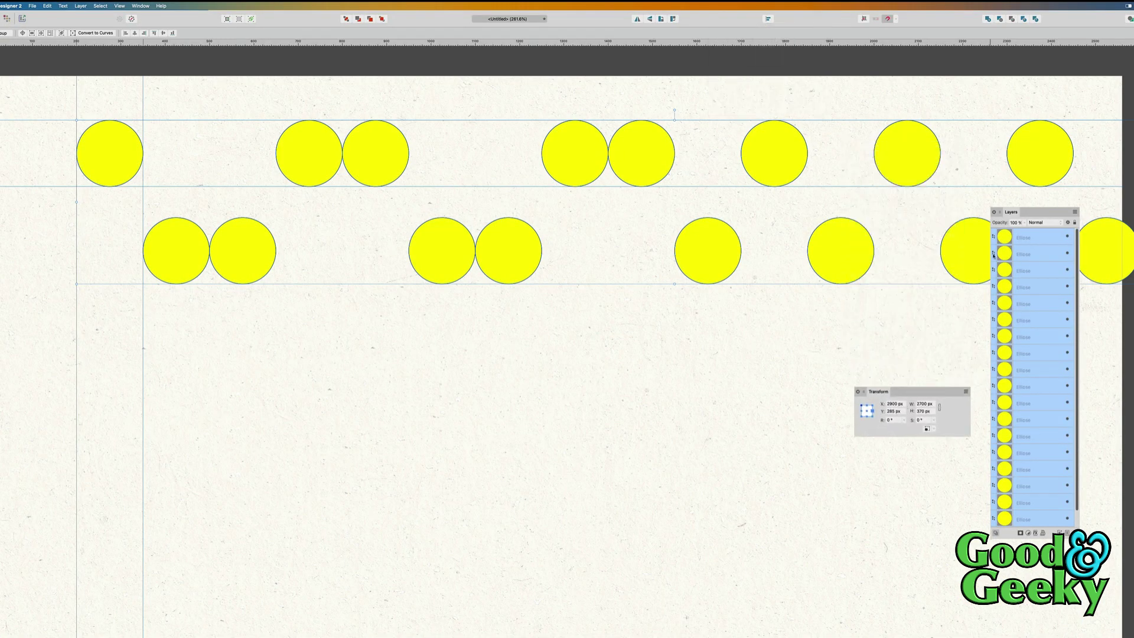
{"action": "left_click", "coordinate": [994, 211]}
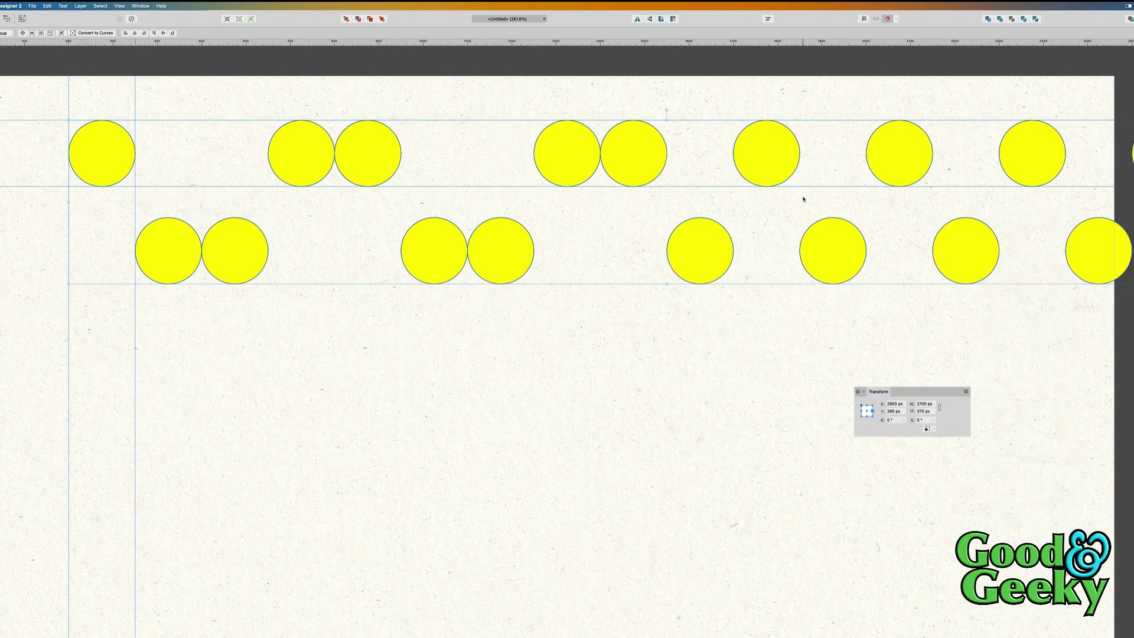
{"action": "scroll", "coordinate": [774, 202], "scroll_direction": "left", "scroll_amount": 2}
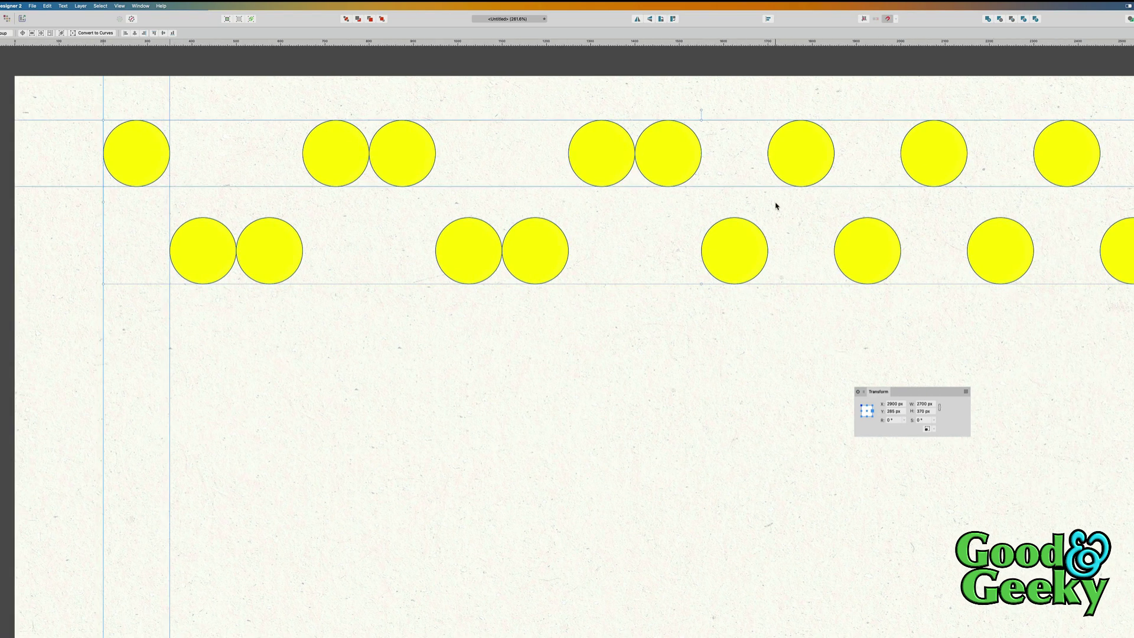
{"action": "scroll", "coordinate": [775, 202], "scroll_direction": "right", "scroll_amount": 5}
{"action": "scroll", "coordinate": [776, 206], "scroll_direction": "left", "scroll_amount": 3}
{"action": "scroll", "coordinate": [775, 204], "scroll_direction": "right", "scroll_amount": 3}
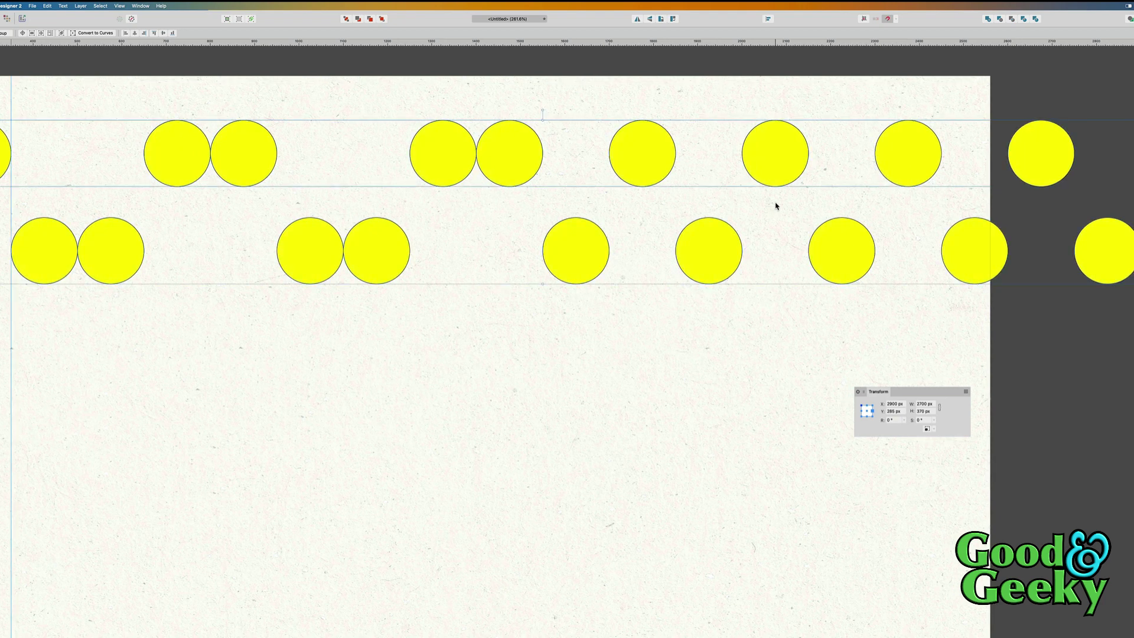
- Drag the horizontal spacing down to -41.8 px so neighbouring circles overlap
{"action": "left_click", "coordinate": [768, 19]}
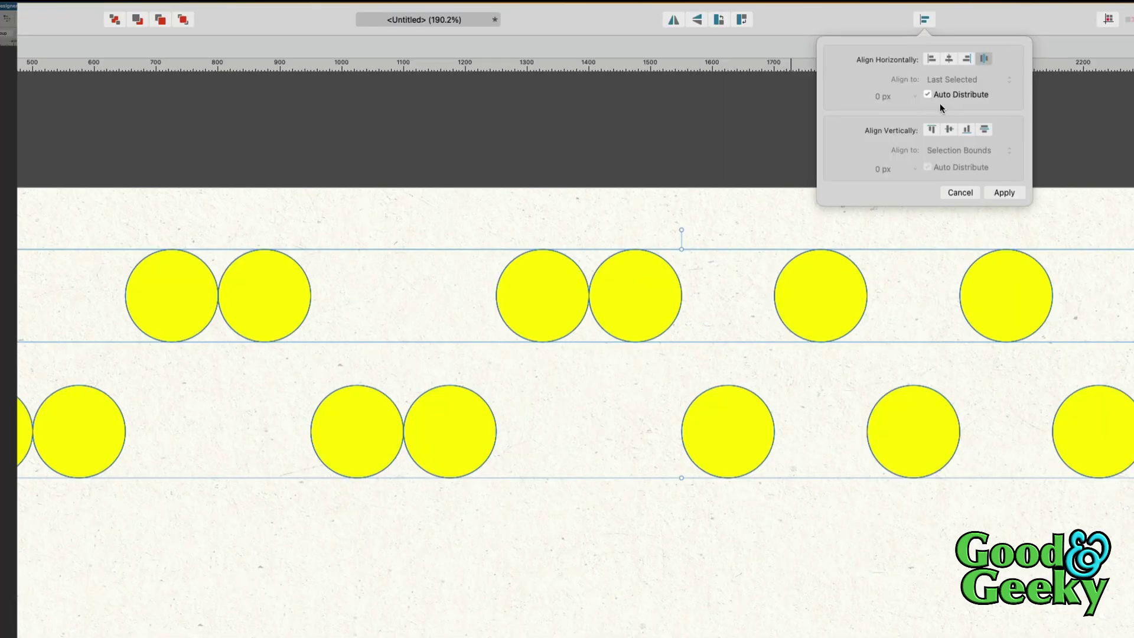
{"action": "left_click", "coordinate": [927, 93]}
{"action": "left_click", "coordinate": [914, 96]}
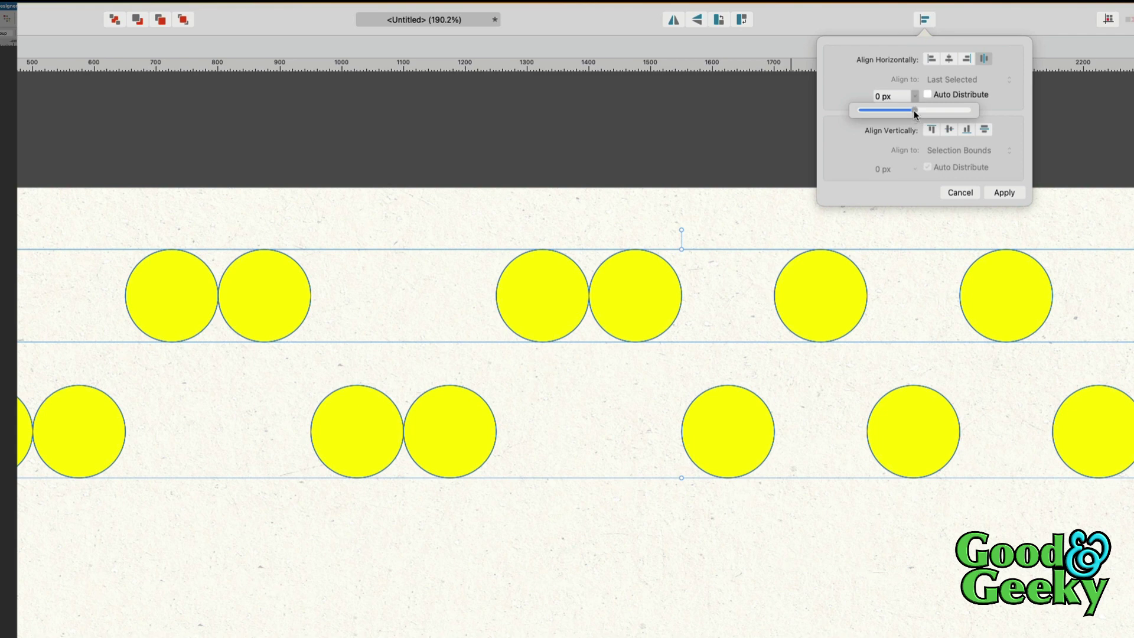
{"action": "mouse_move", "coordinate": [913, 111]}
{"action": "left_mouse_down"}
{"action": "mouse_move", "coordinate": [902, 111]}
{"action": "mouse_move", "coordinate": [919, 112]}
{"action": "left_mouse_up"}
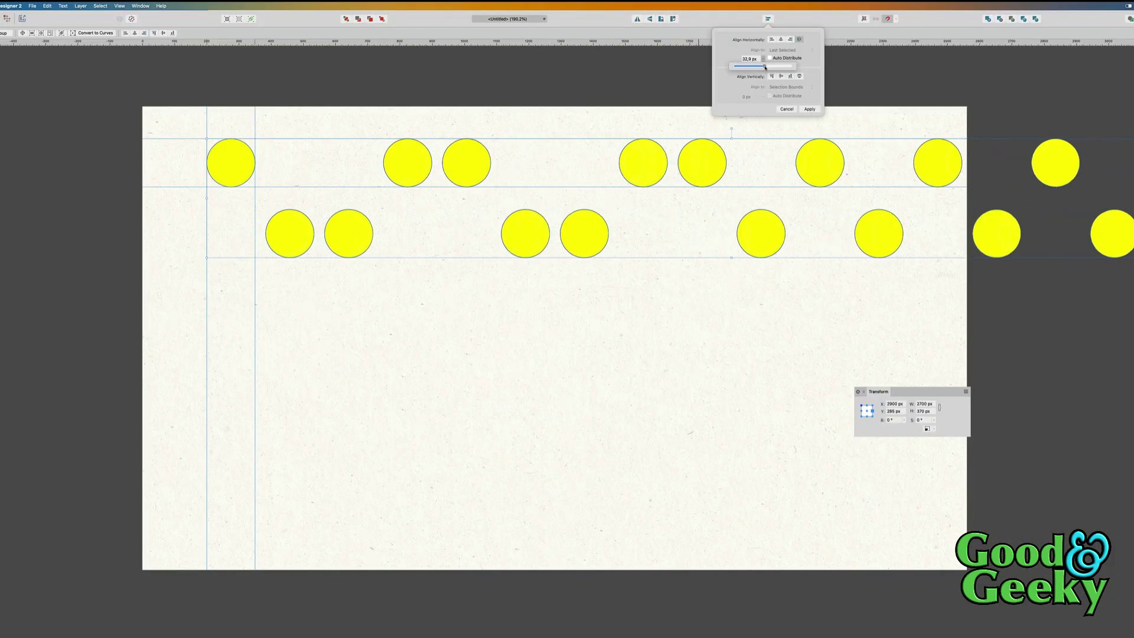
{"action": "left_click_drag", "start_coordinate": [766, 67], "coordinate": [751, 68]}
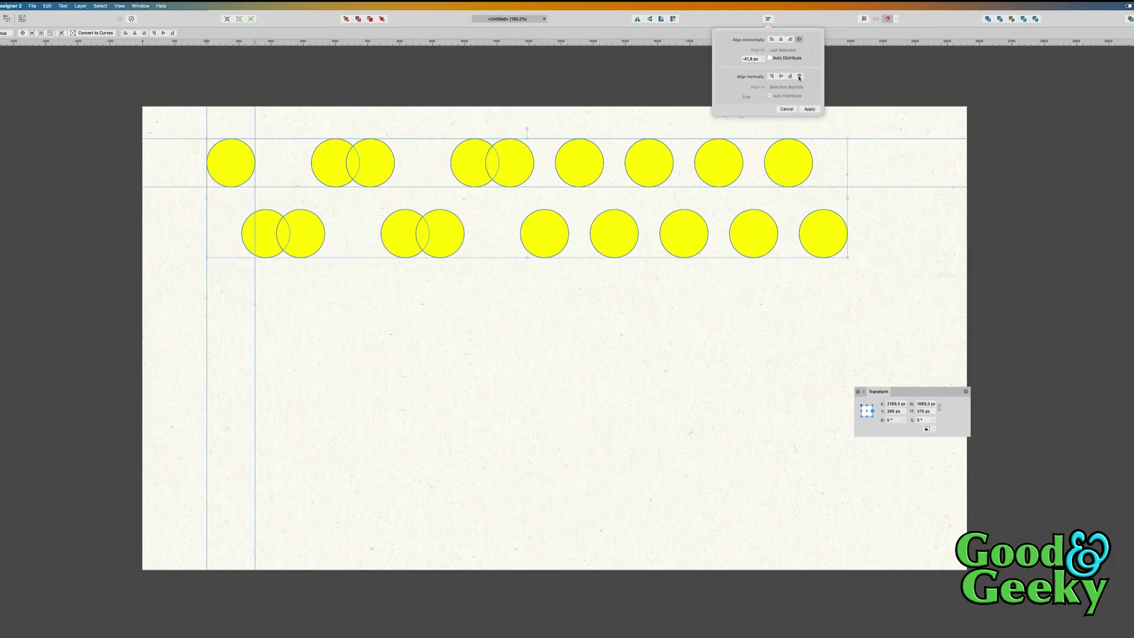
- Apply Space Vertically, toggle its Auto Distribute, and open the vertical spacing slider
{"action": "left_click", "coordinate": [799, 76]}
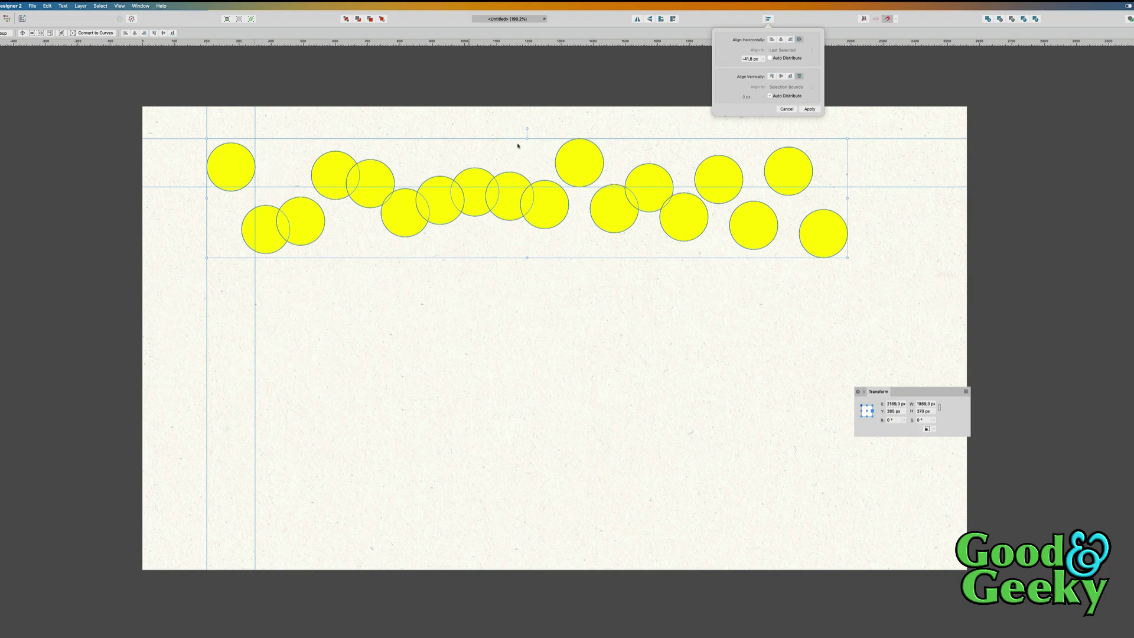
{"action": "left_click", "coordinate": [770, 97]}
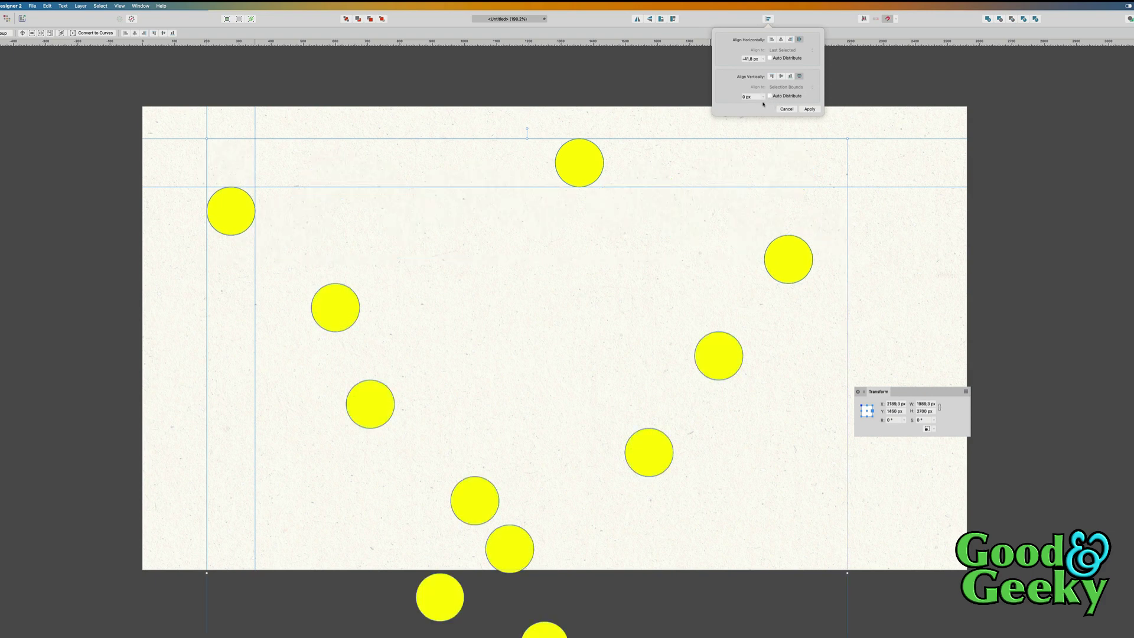
{"action": "left_click", "coordinate": [762, 97]}
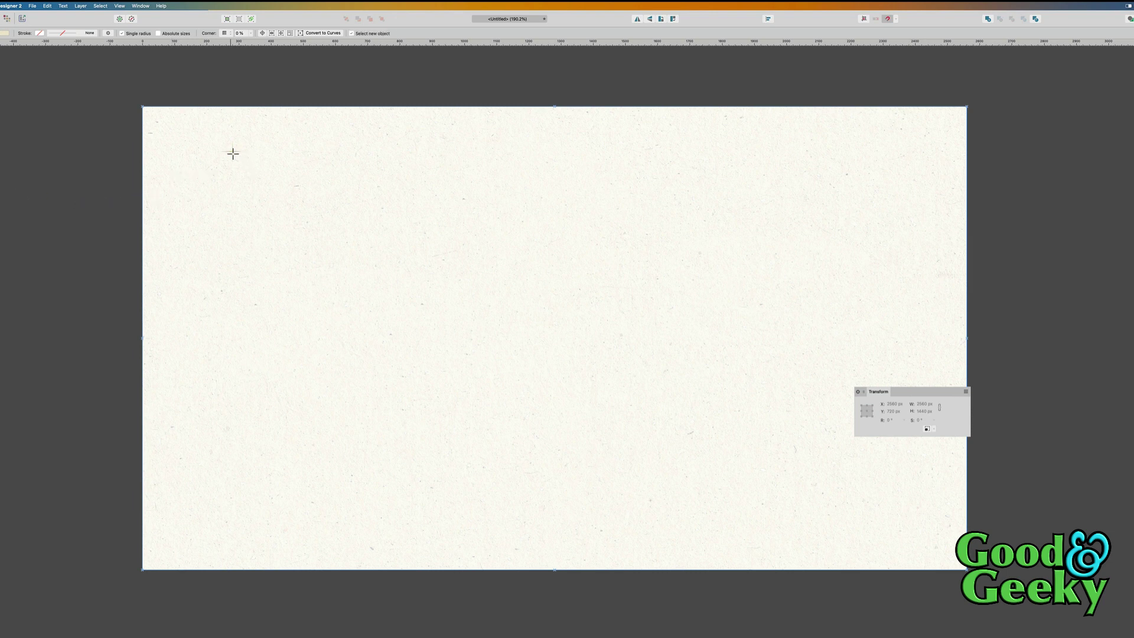
- Draw a 220 px yellow square near the top-left, duplicate it into a row of seven, and select all
{"action": "left_click_drag", "start_coordinate": [226, 148], "coordinate": [317, 207]}
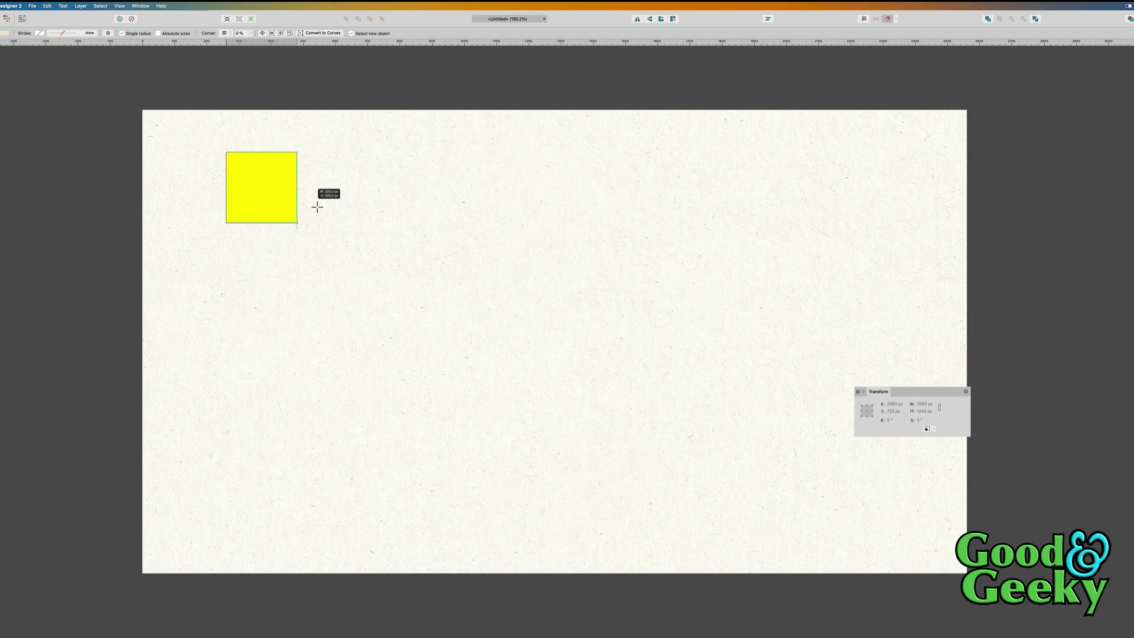
{"action": "key", "text": "super+j"}
{"action": "key", "text": "super+j"}
{"action": "key", "text": "super+j"}
{"action": "key", "text": "super+j"}
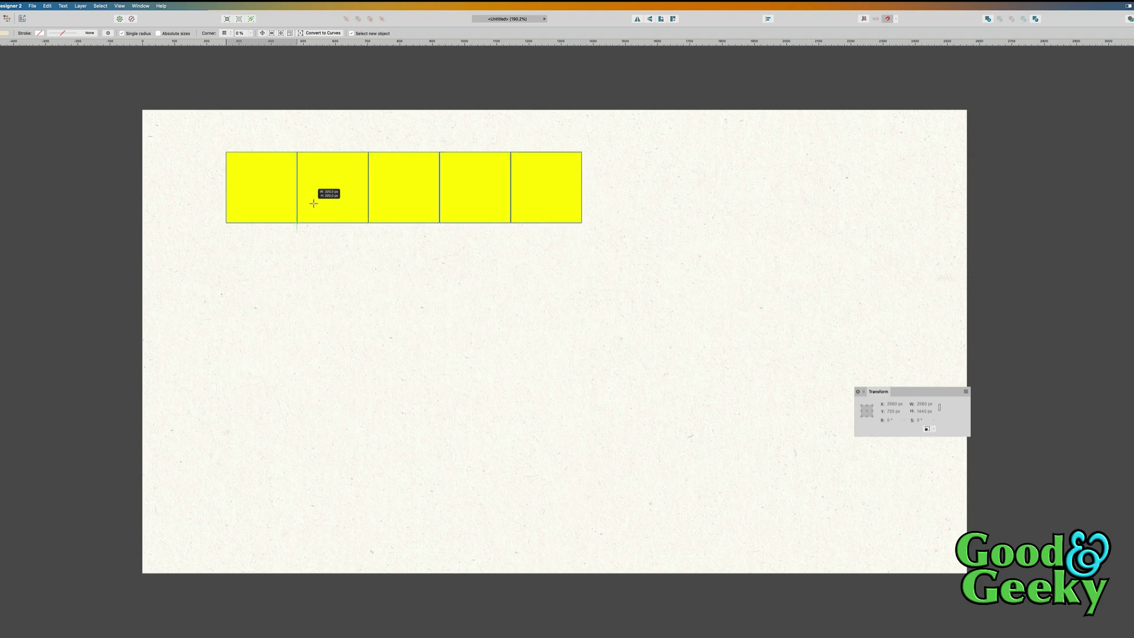
{"action": "key", "text": "super+j"}
{"action": "key", "text": "super+j"}
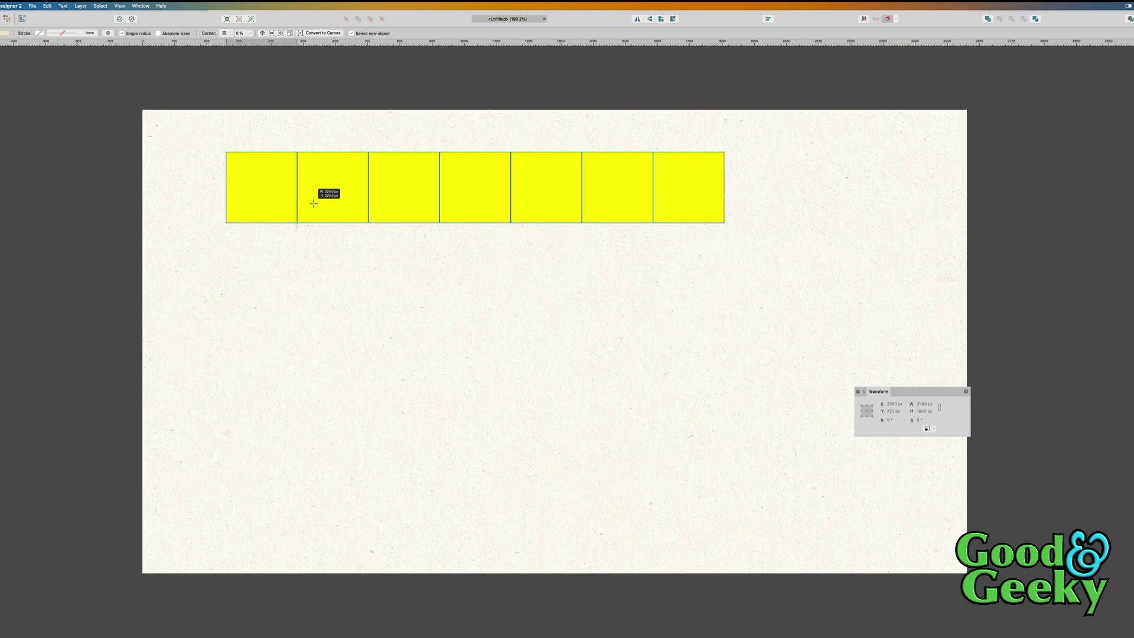
{"action": "key", "text": "super+a"}
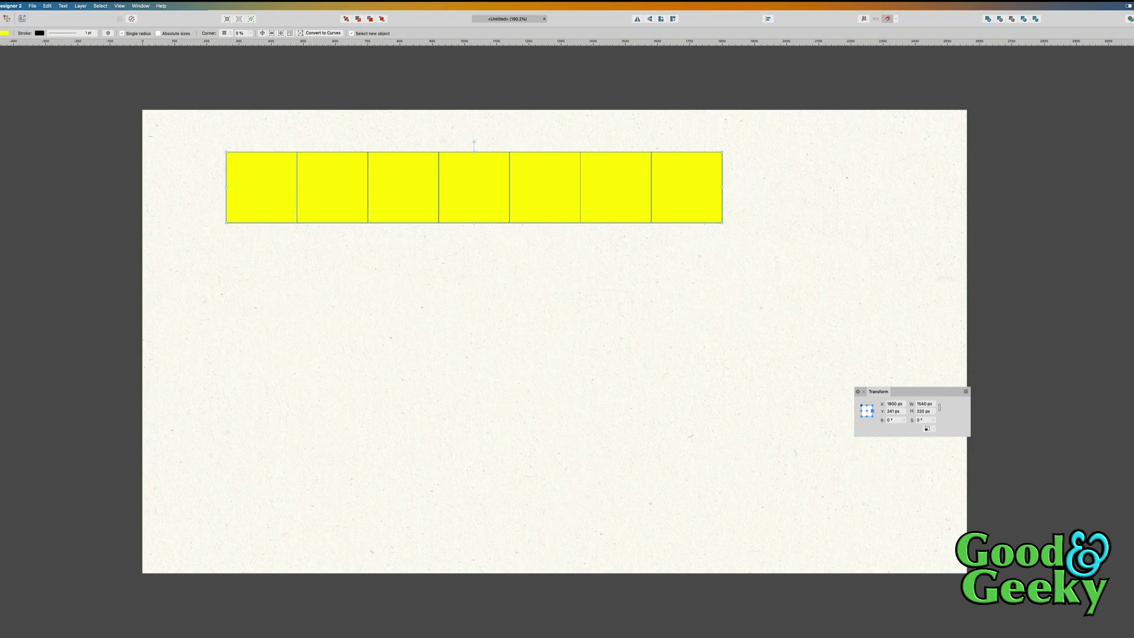
- Space all seven squares horizontally with a fixed 50 px gap, with Auto Distribute turned off
{"action": "left_click", "coordinate": [261, 177]}
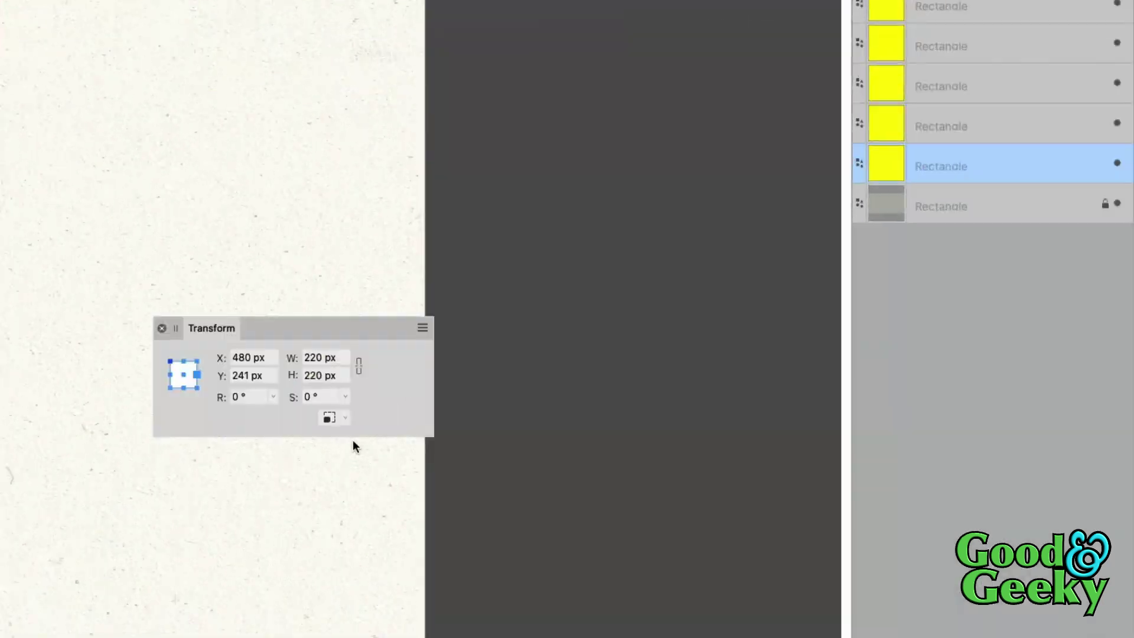
{"action": "key", "text": "super+d"}
{"action": "key", "text": "super+a"}
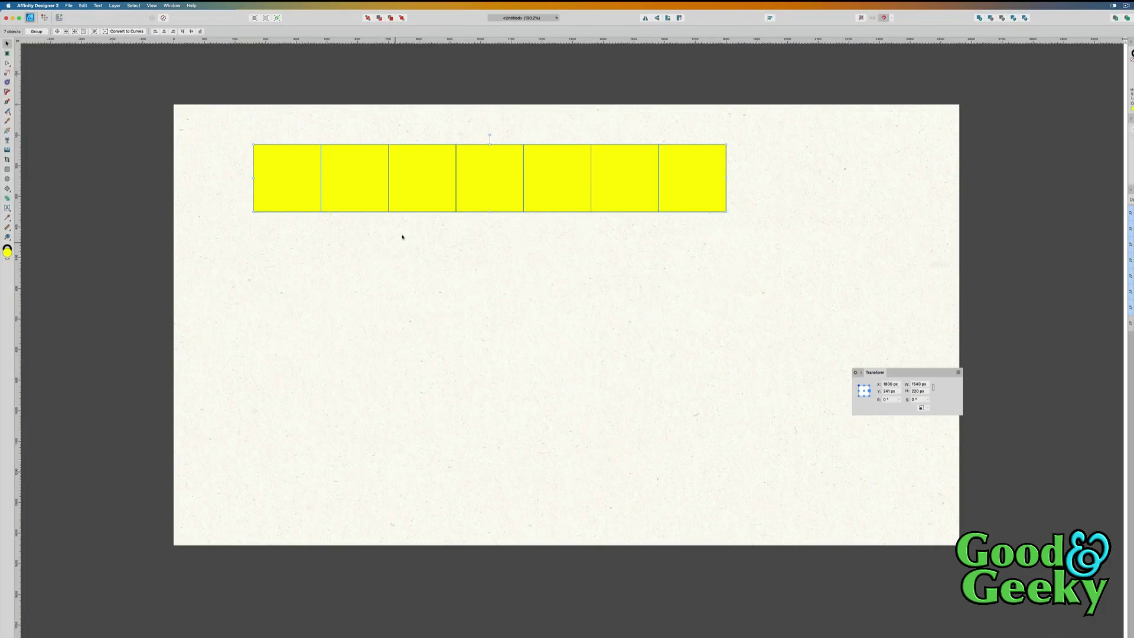
{"action": "left_click", "coordinate": [770, 18]}
{"action": "left_click", "coordinate": [801, 38]}
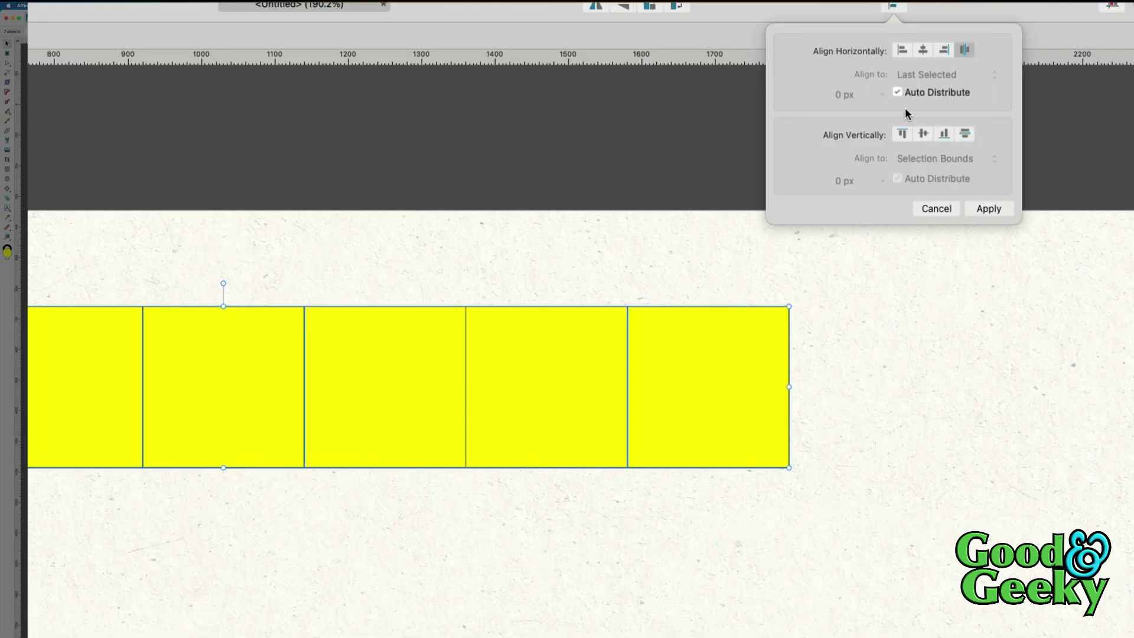
{"action": "left_click", "coordinate": [897, 93]}
{"action": "left_click", "coordinate": [842, 94]}
{"action": "type", "text": "50"}
{"action": "key", "text": "Return"}
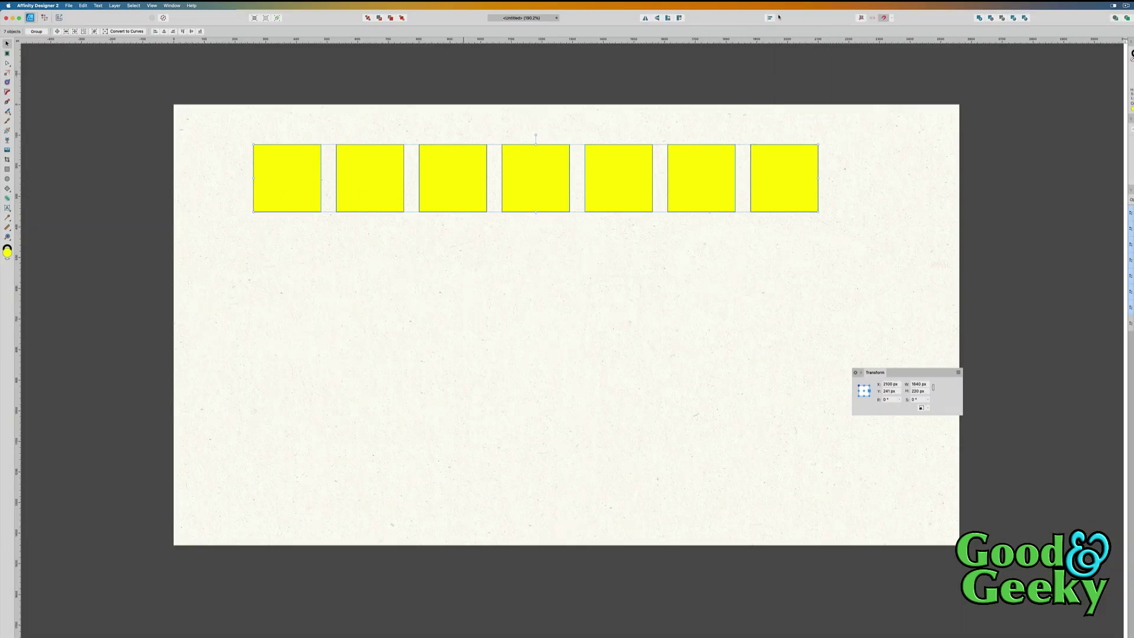
{"action": "left_click", "coordinate": [770, 18]}
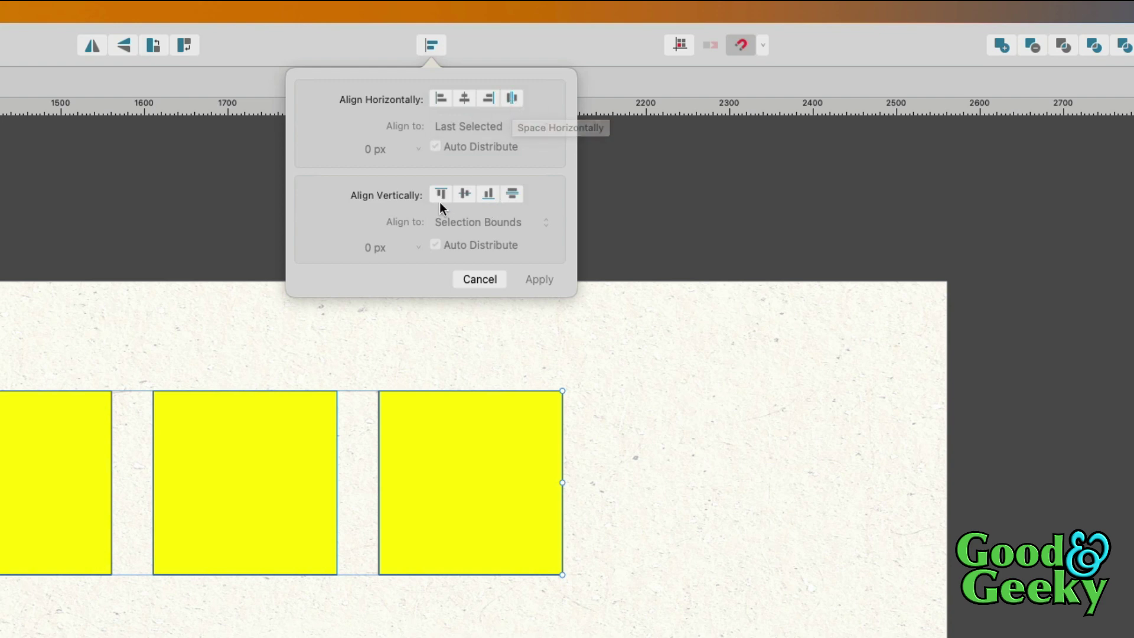
- Move the right square below the first square and left-align the two
{"action": "left_click", "coordinate": [480, 278]}
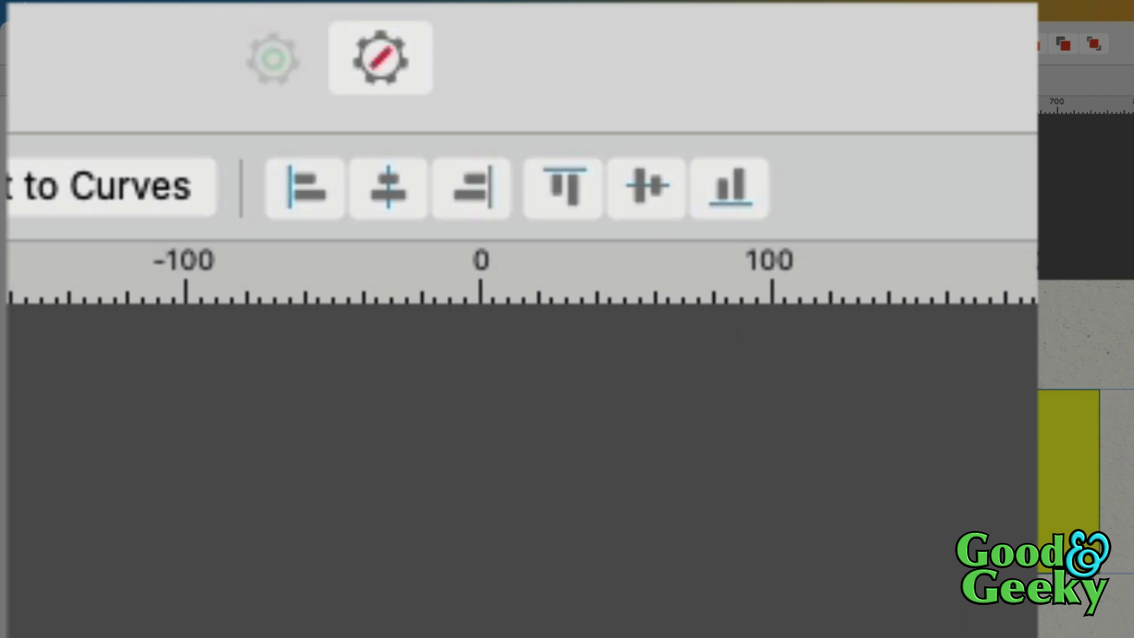
{"action": "left_click_drag", "start_coordinate": [1109, 309], "coordinate": [1053, 414]}
{"action": "left_click_drag", "start_coordinate": [1026, 453], "coordinate": [1025, 637]}
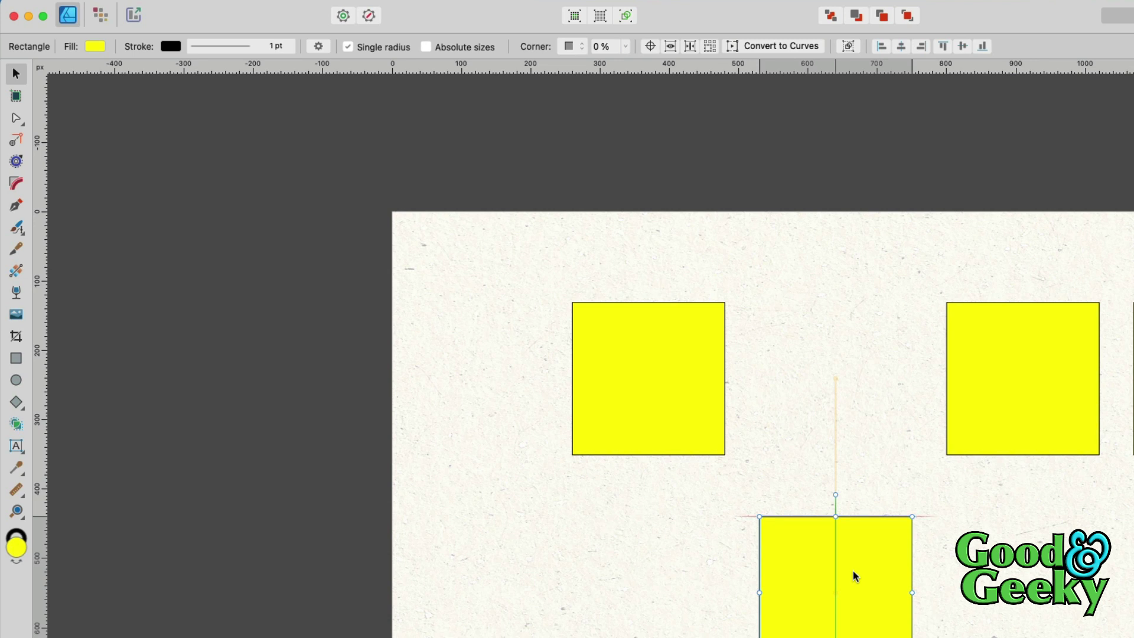
{"action": "left_click", "coordinate": [792, 475], "text": "shift"}
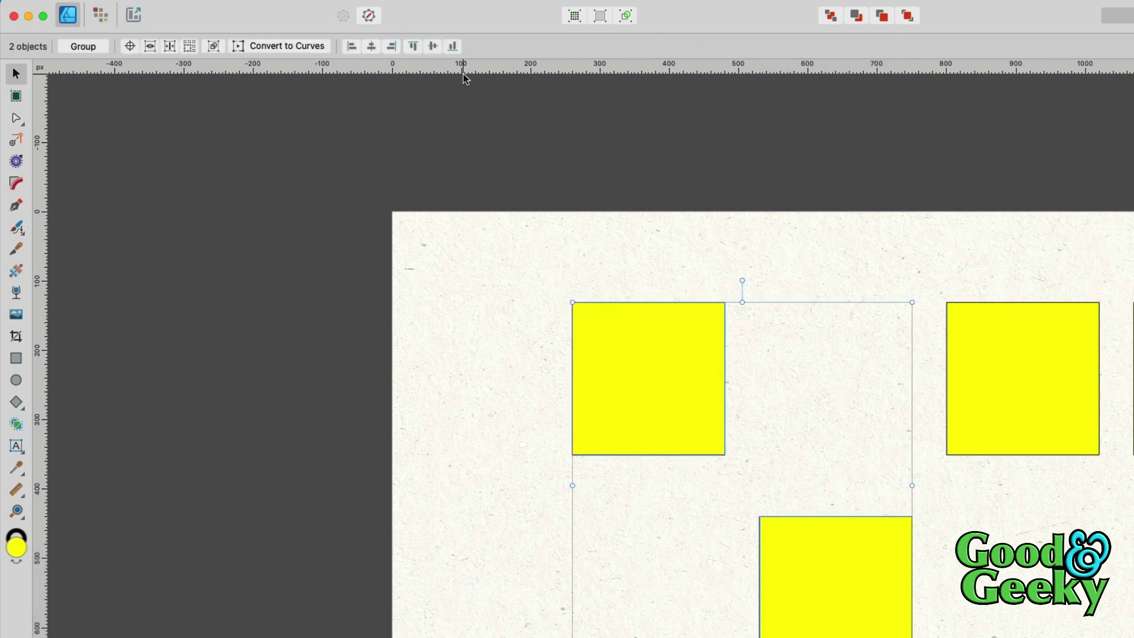
{"action": "left_click", "coordinate": [352, 48]}
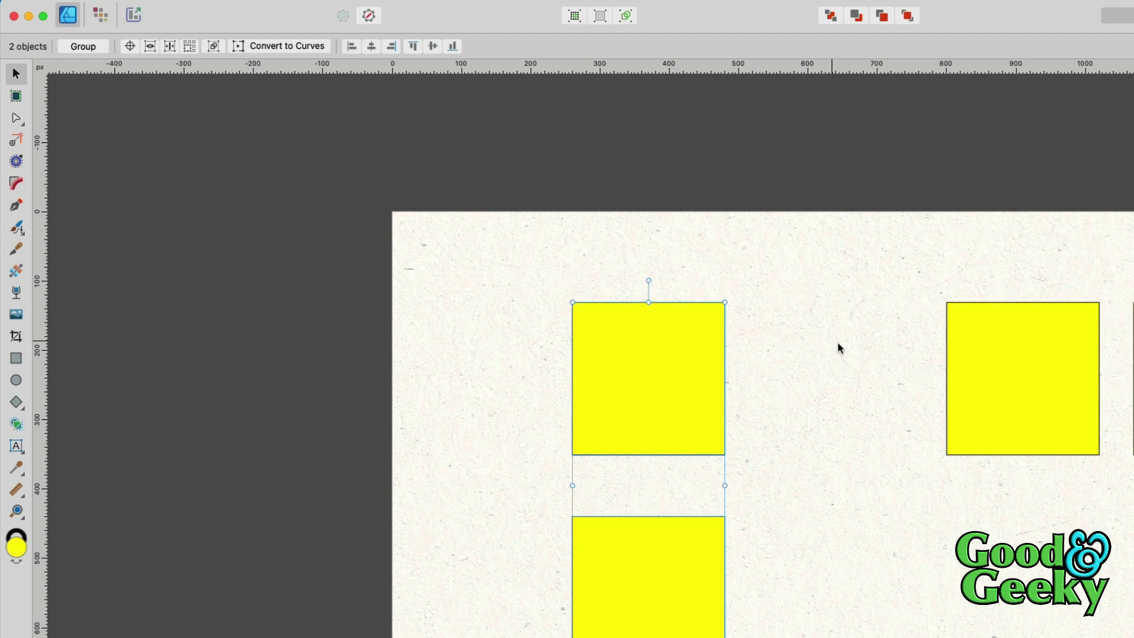
- Vertically centre the right square with the lower-left square, then select the right square
{"action": "left_click", "coordinate": [682, 301], "text": "shift"}
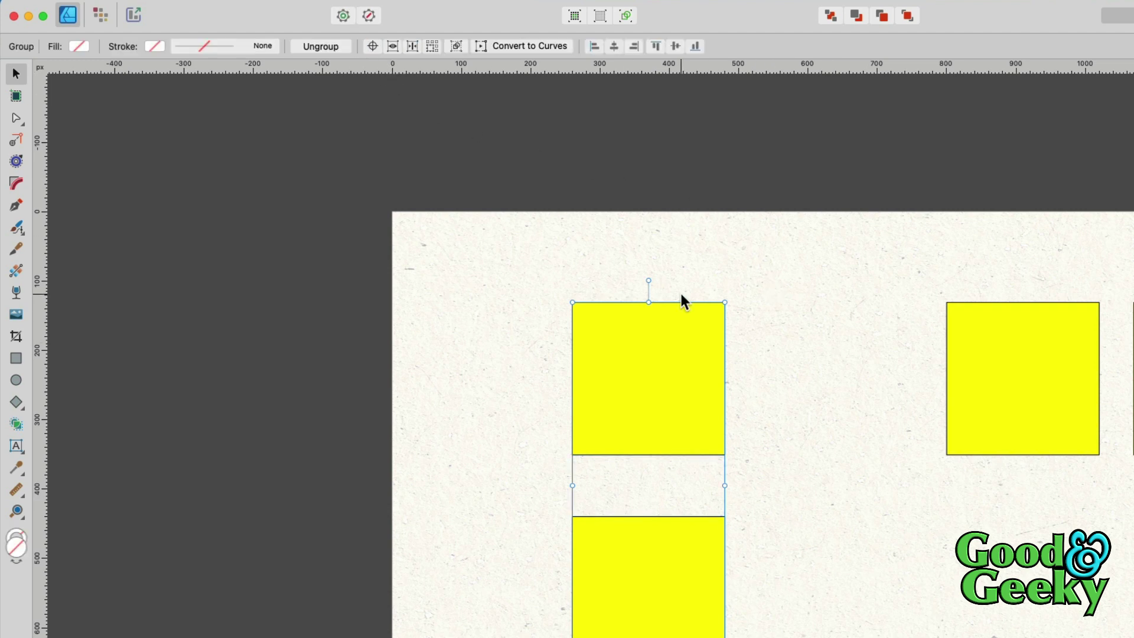
{"action": "left_click", "coordinate": [968, 354], "text": "shift"}
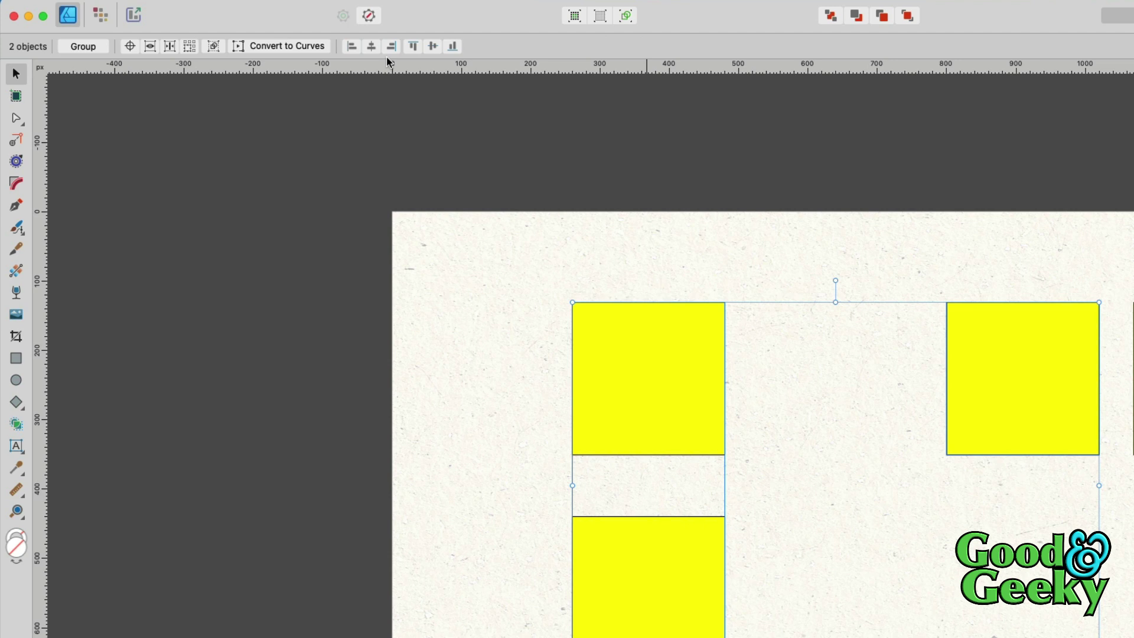
{"action": "left_click", "coordinate": [434, 46]}
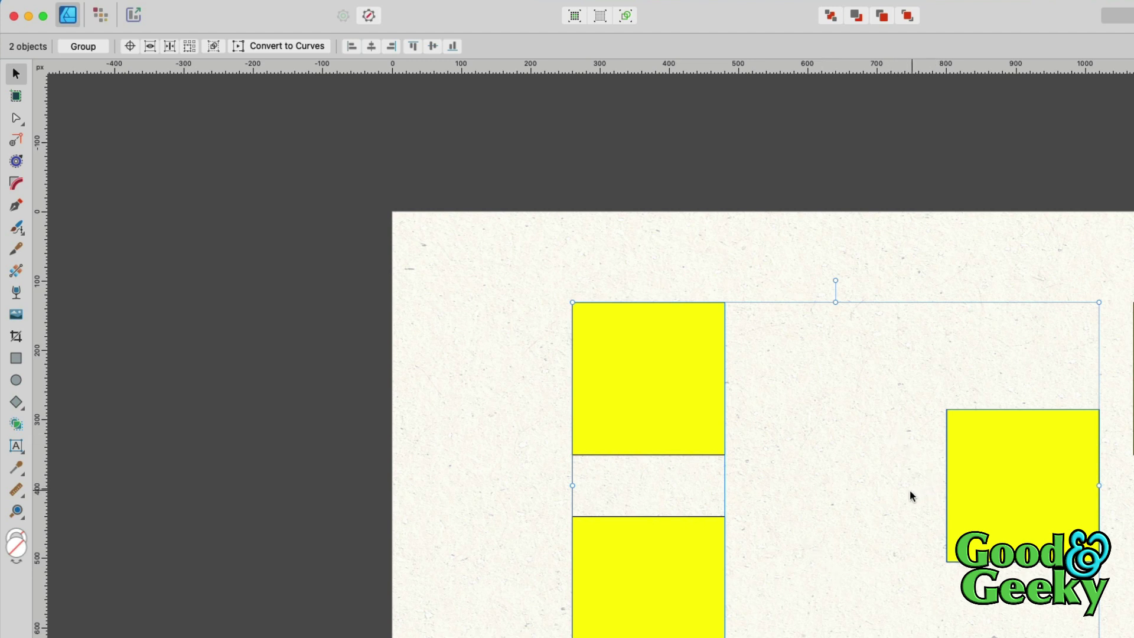
{"action": "left_click", "coordinate": [833, 273]}
{"action": "left_click", "coordinate": [997, 458]}
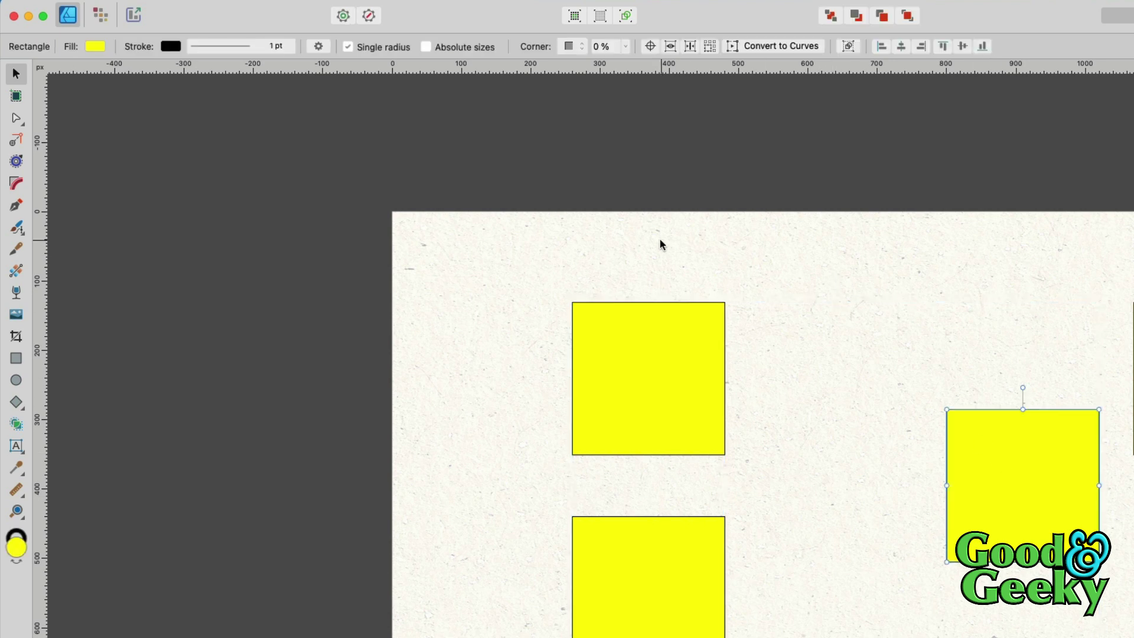
- With constraints on, centre the square on the first square's right edge, its top on the upper square's bottom
{"action": "left_click", "coordinate": [689, 46]}
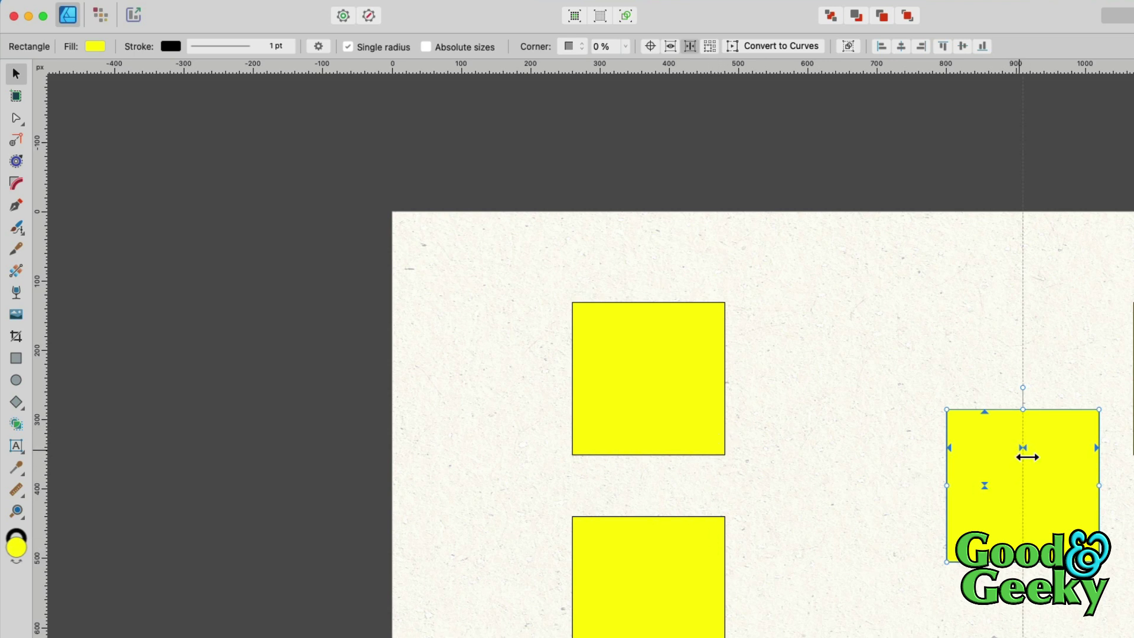
{"action": "left_click_drag", "start_coordinate": [1032, 454], "coordinate": [735, 458]}
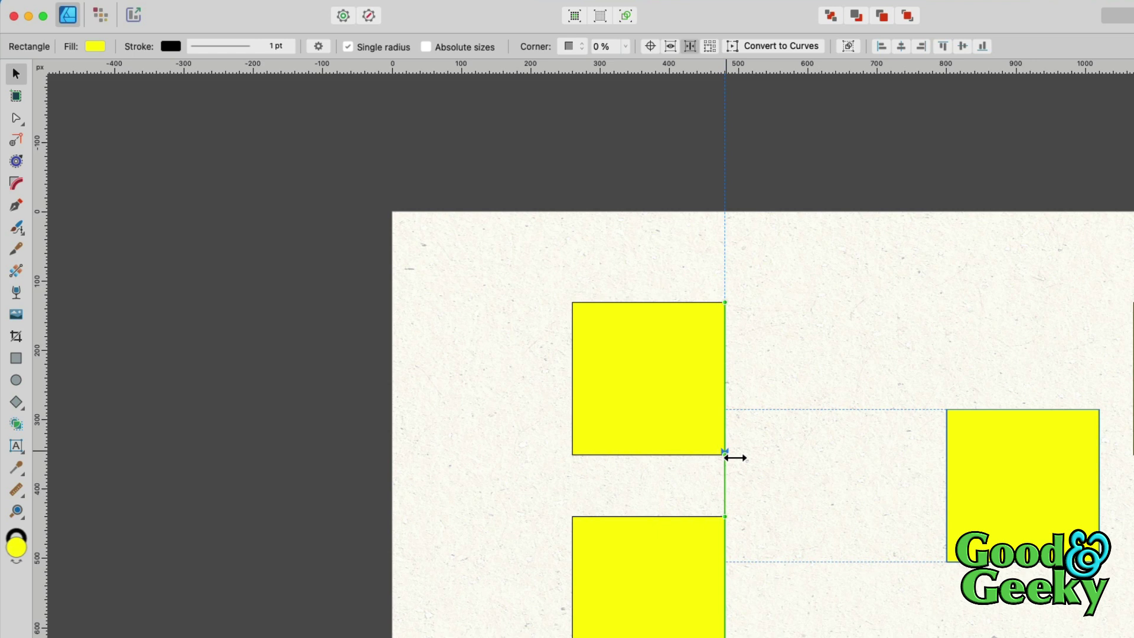
{"action": "left_click_drag", "start_coordinate": [735, 457], "coordinate": [733, 458]}
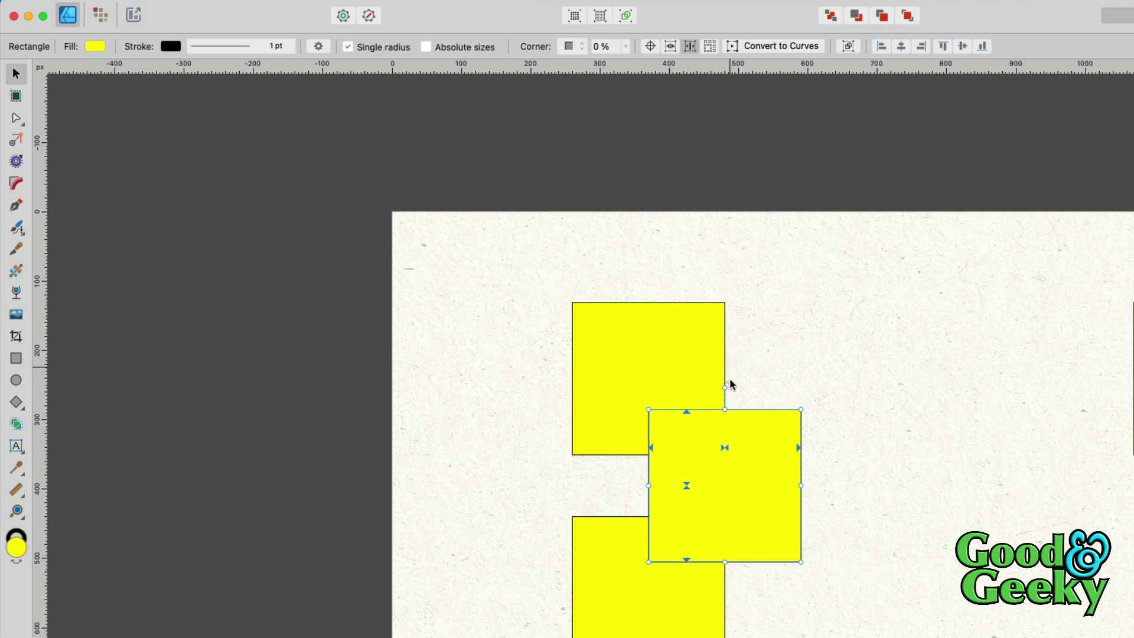
{"action": "left_click_drag", "start_coordinate": [688, 491], "coordinate": [693, 387]}
{"action": "key", "text": "super+z"}
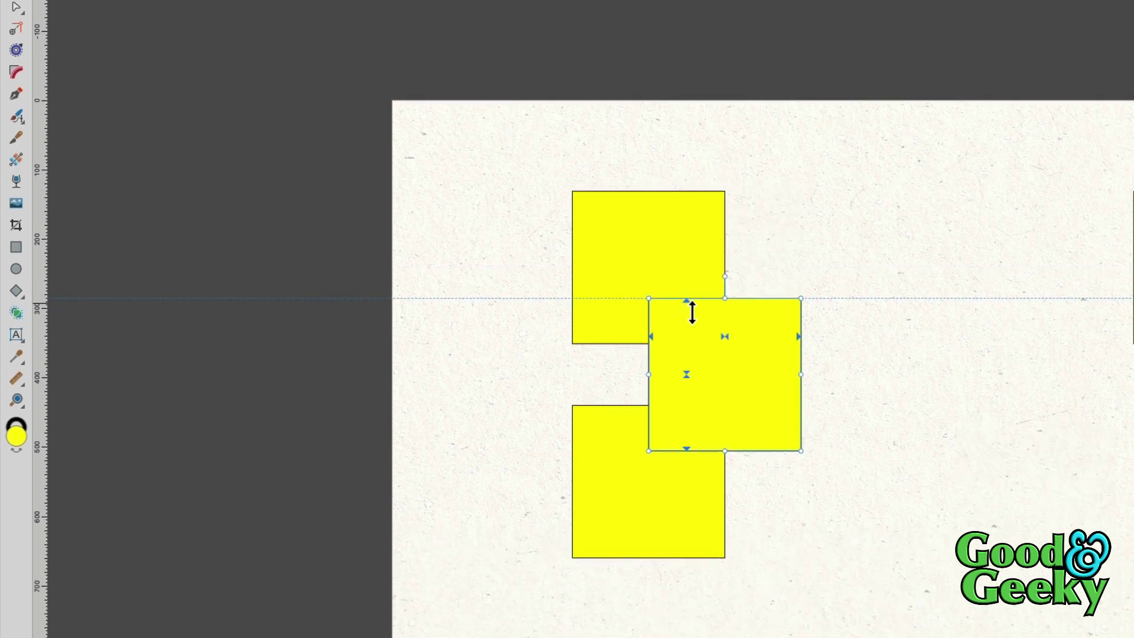
{"action": "left_click_drag", "start_coordinate": [692, 311], "coordinate": [691, 357]}
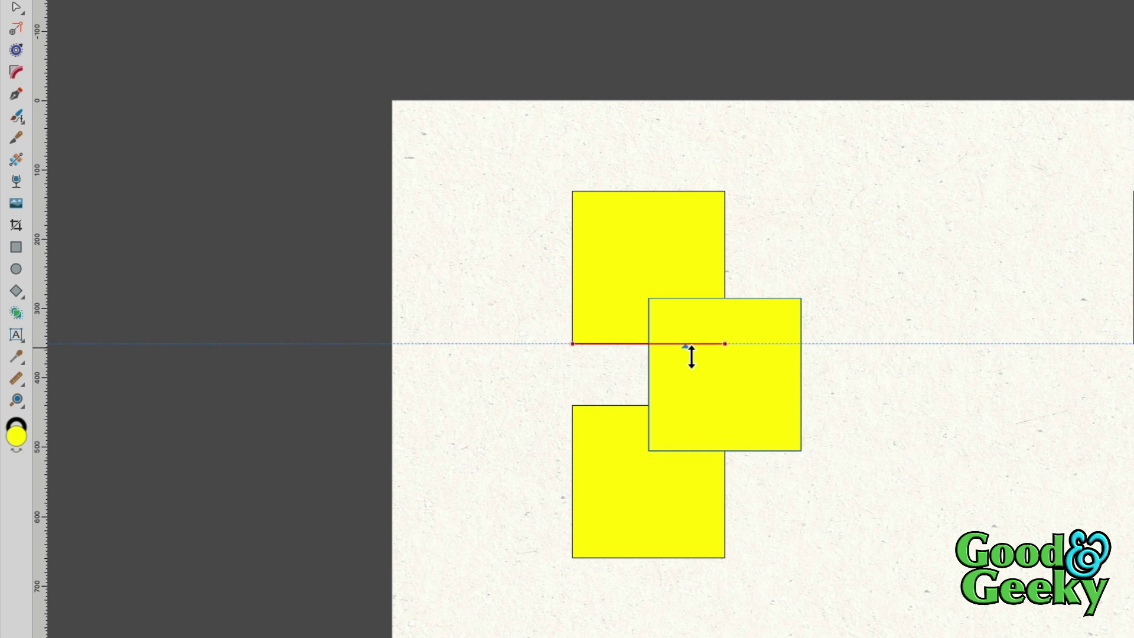
{"action": "left_click_drag", "start_coordinate": [691, 358], "coordinate": [691, 357]}
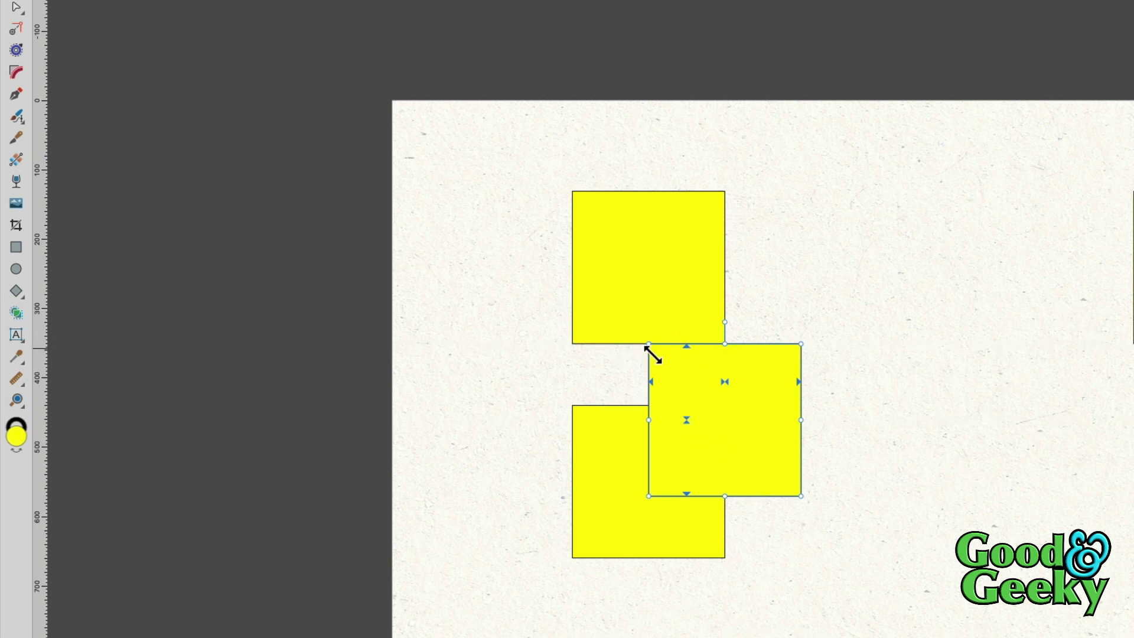
- Rotate the square steeply and reflect it down over the lower square, ending at -66.4°
{"action": "left_click_drag", "start_coordinate": [801, 343], "coordinate": [729, 317]}
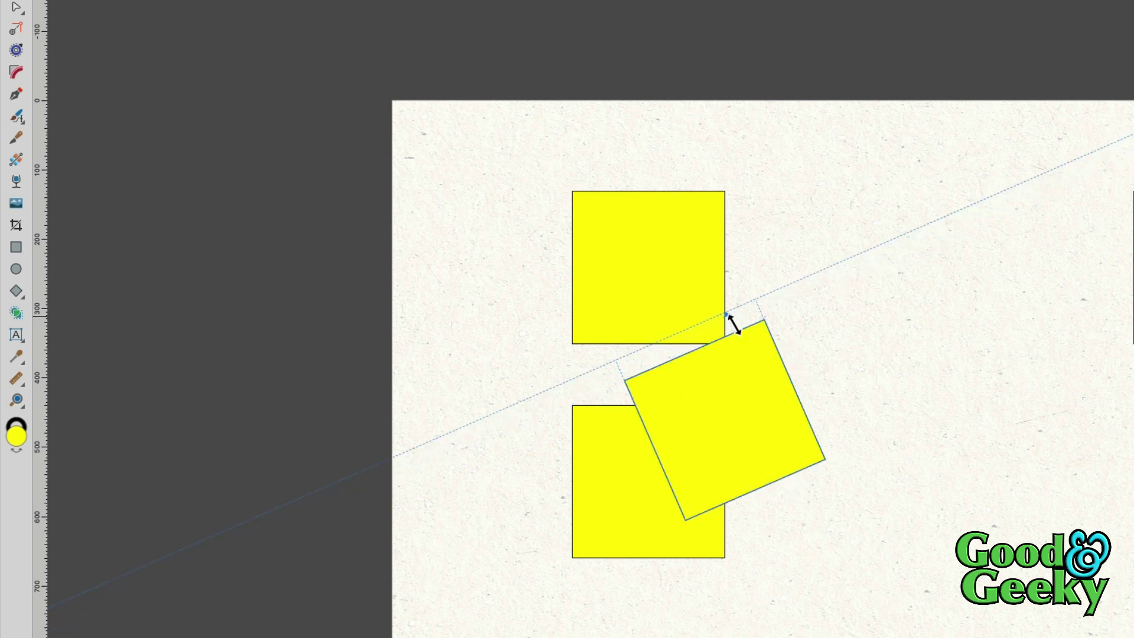
{"action": "left_click_drag", "start_coordinate": [689, 269], "coordinate": [666, 221]}
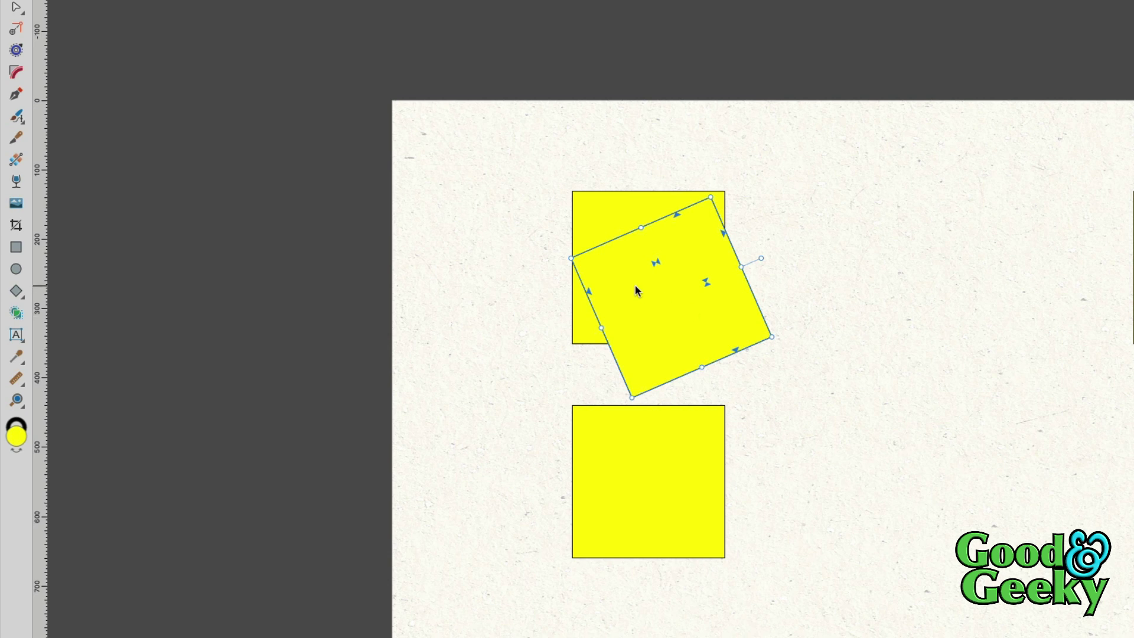
{"action": "left_click_drag", "start_coordinate": [711, 286], "coordinate": [822, 512]}
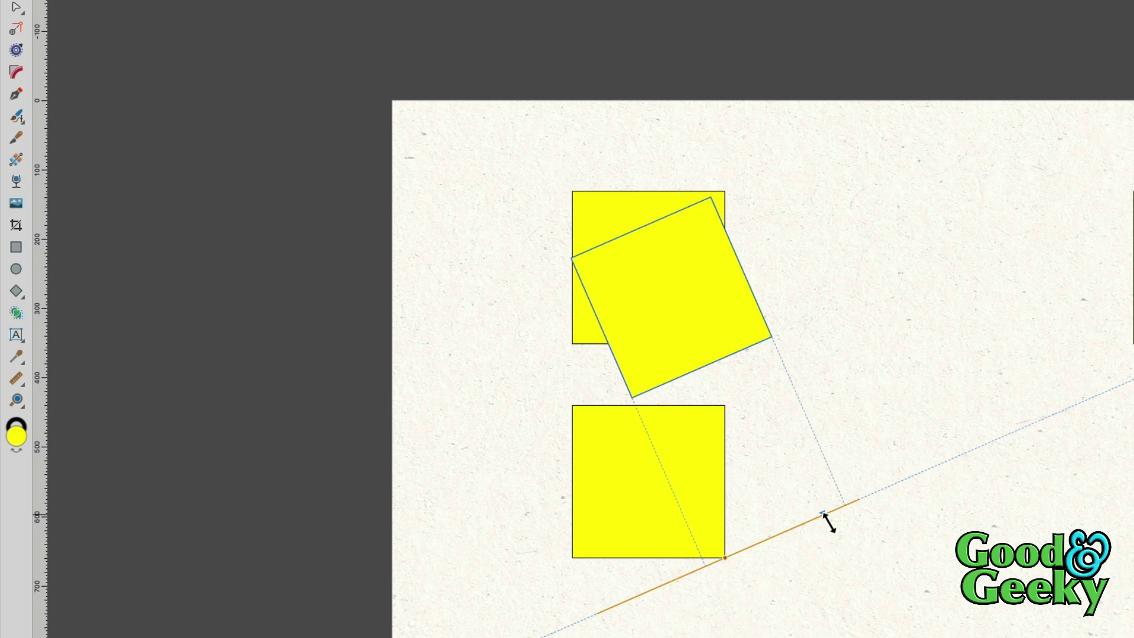
{"action": "left_click_drag", "start_coordinate": [827, 521], "coordinate": [828, 522]}
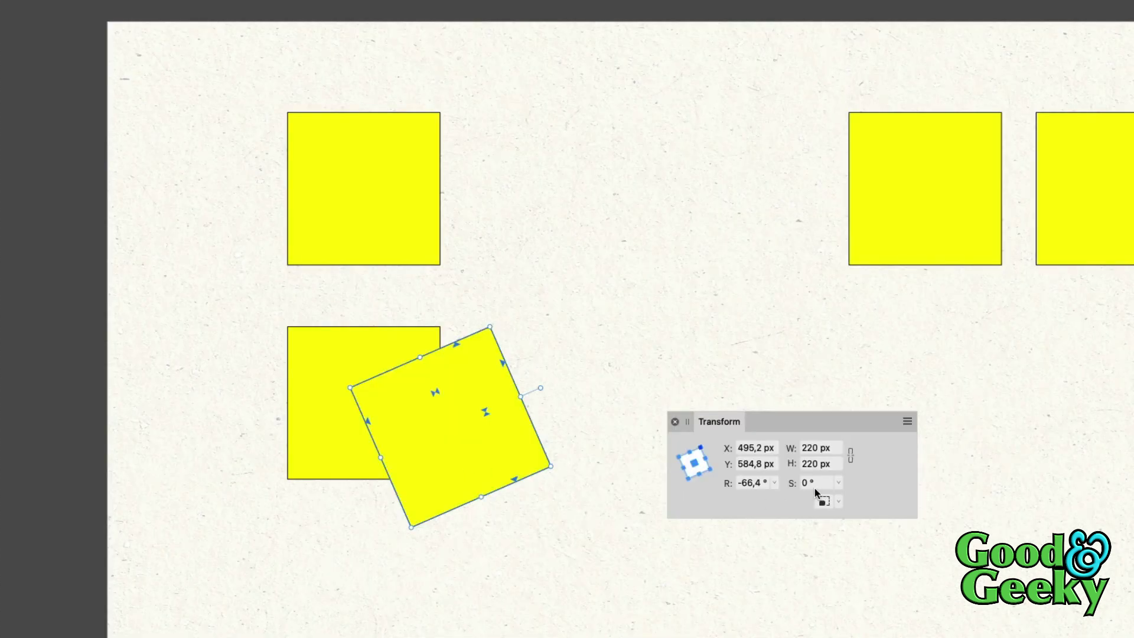
- Shear the square 26.1° into a parallelogram, reset rotation to 0°, then rotate it about its lower corner
{"action": "left_click", "coordinate": [838, 483]}
{"action": "left_click_drag", "start_coordinate": [834, 498], "coordinate": [856, 506]}
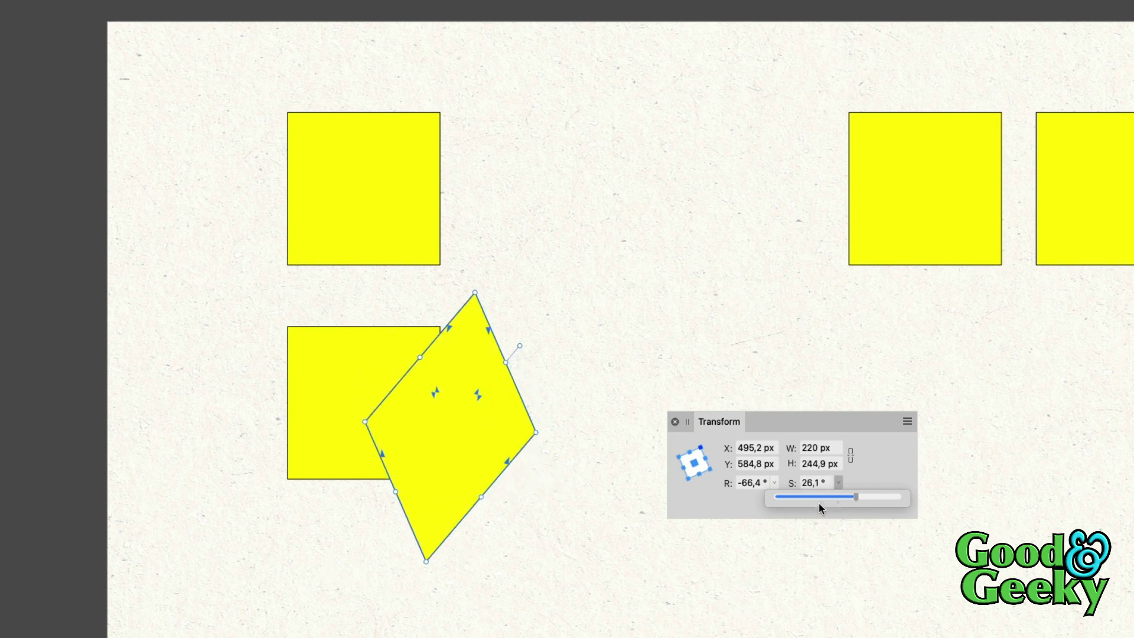
{"action": "left_click", "coordinate": [774, 484]}
{"action": "mouse_move", "coordinate": [773, 495]}
{"action": "left_mouse_down"}
{"action": "mouse_move", "coordinate": [828, 503]}
{"action": "mouse_move", "coordinate": [787, 503]}
{"action": "left_mouse_up"}
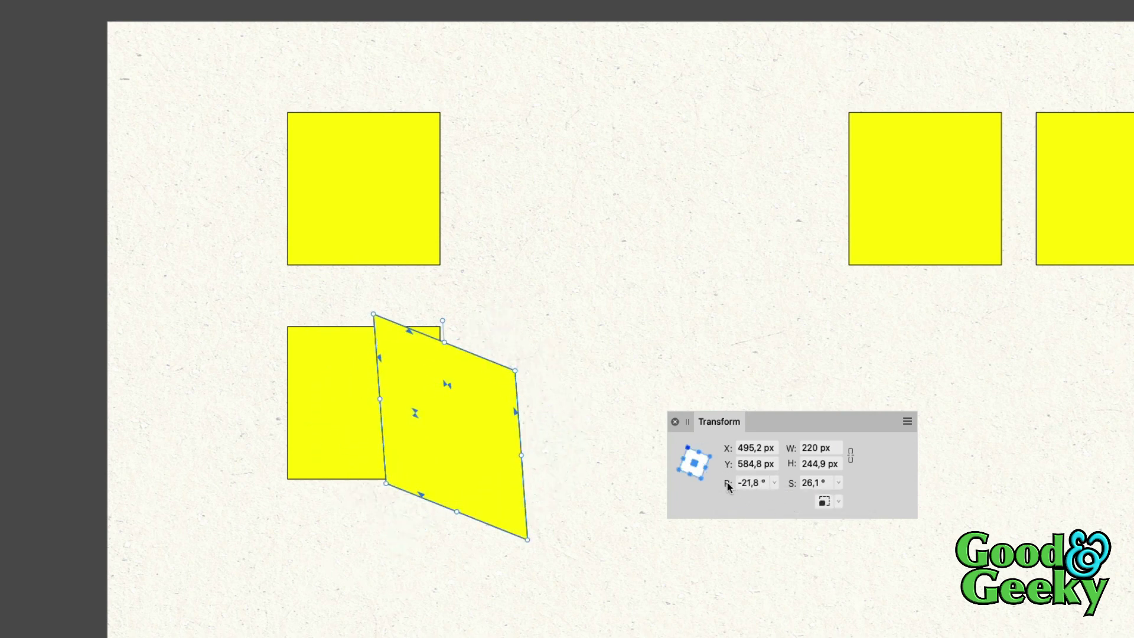
{"action": "left_click", "coordinate": [701, 478]}
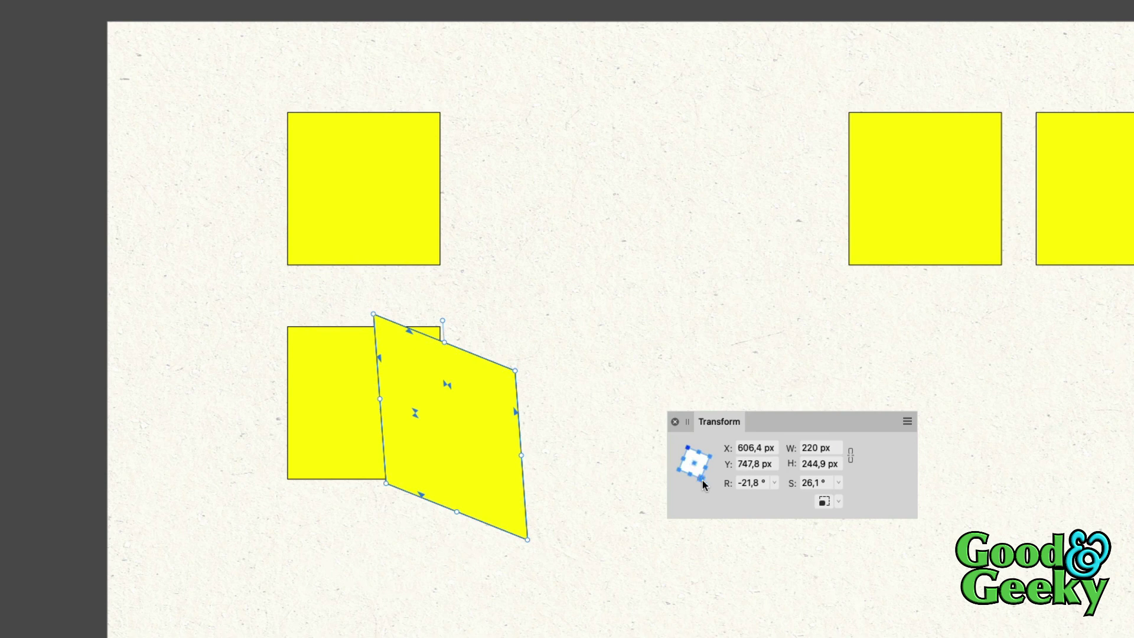
{"action": "left_click", "coordinate": [773, 483]}
{"action": "mouse_move", "coordinate": [766, 491]}
{"action": "left_mouse_down"}
{"action": "mouse_move", "coordinate": [739, 498]}
{"action": "mouse_move", "coordinate": [815, 505]}
{"action": "mouse_move", "coordinate": [753, 497]}
{"action": "mouse_move", "coordinate": [785, 504]}
{"action": "mouse_move", "coordinate": [774, 494]}
{"action": "left_mouse_up"}
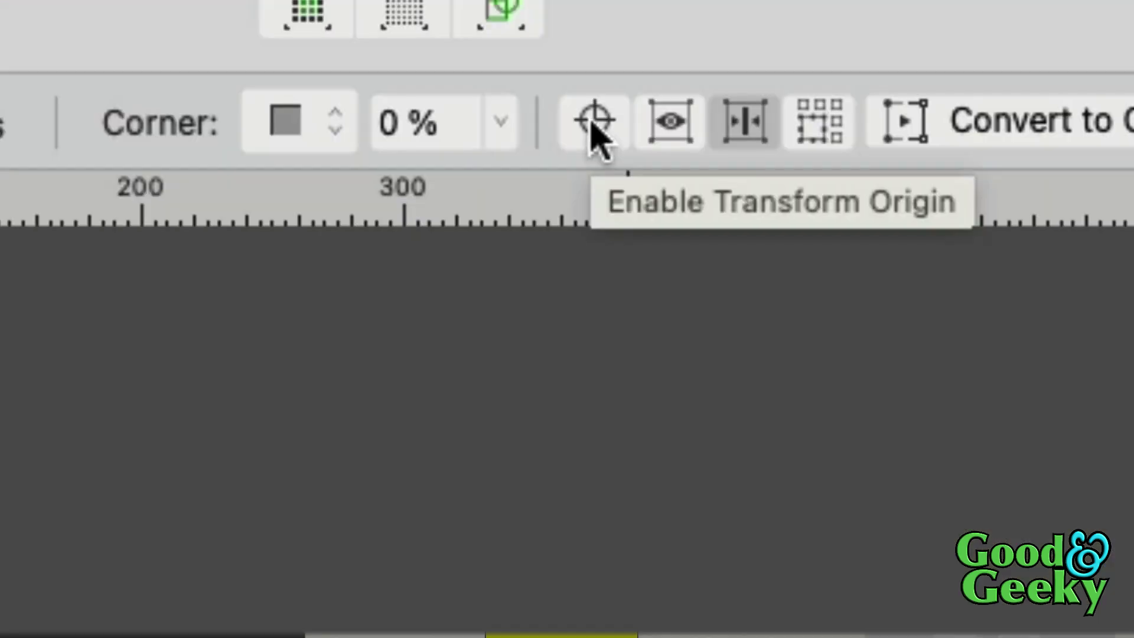
- Move the transform origin far right, rotate the parallelogram around it, and add a rotated copy below it
{"action": "left_click", "coordinate": [597, 125]}
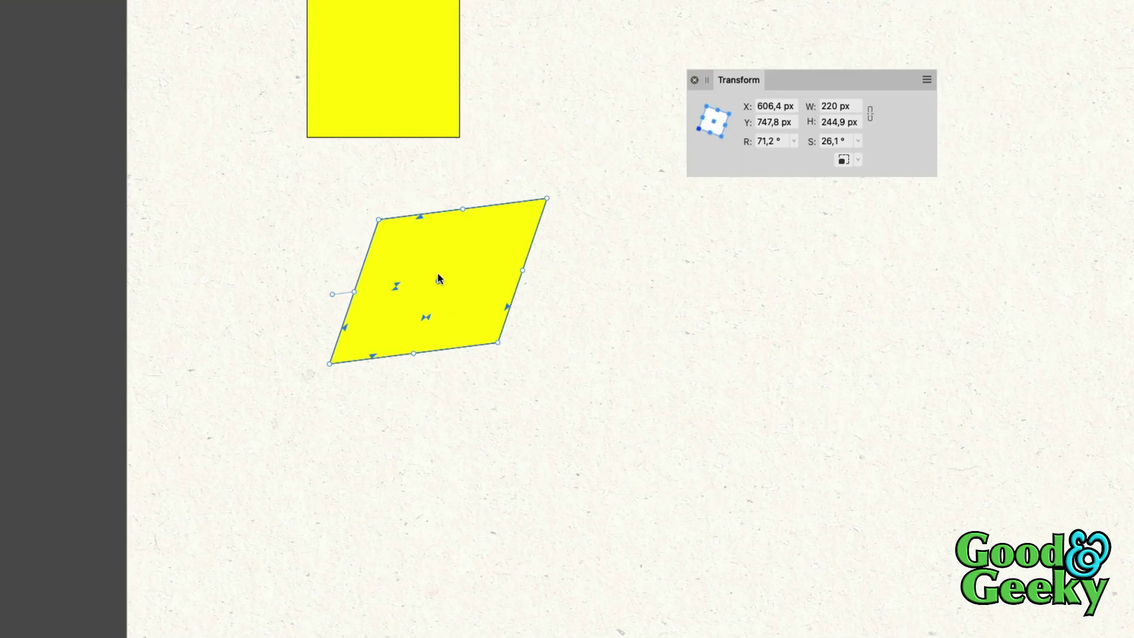
{"action": "mouse_move", "coordinate": [458, 289]}
{"action": "left_mouse_down"}
{"action": "mouse_move", "coordinate": [886, 248]}
{"action": "mouse_move", "coordinate": [1120, 193]}
{"action": "mouse_move", "coordinate": [1071, 139]}
{"action": "mouse_move", "coordinate": [1085, 161]}
{"action": "mouse_move", "coordinate": [1052, 189]}
{"action": "mouse_move", "coordinate": [1022, 192]}
{"action": "left_mouse_up"}
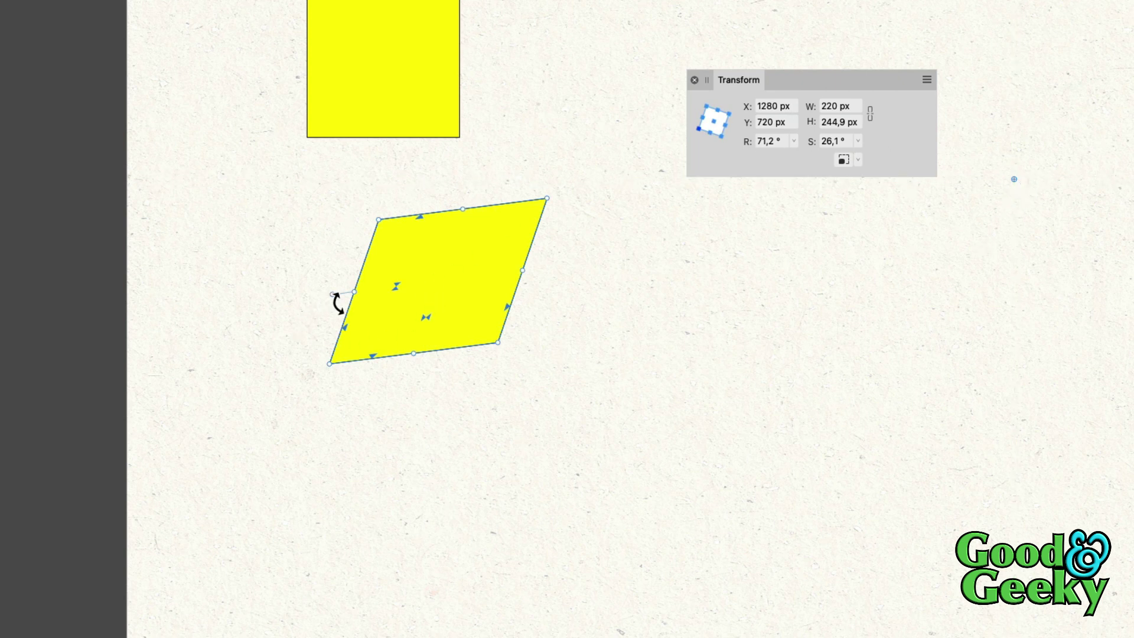
{"action": "left_click_drag", "start_coordinate": [336, 306], "coordinate": [295, 312]}
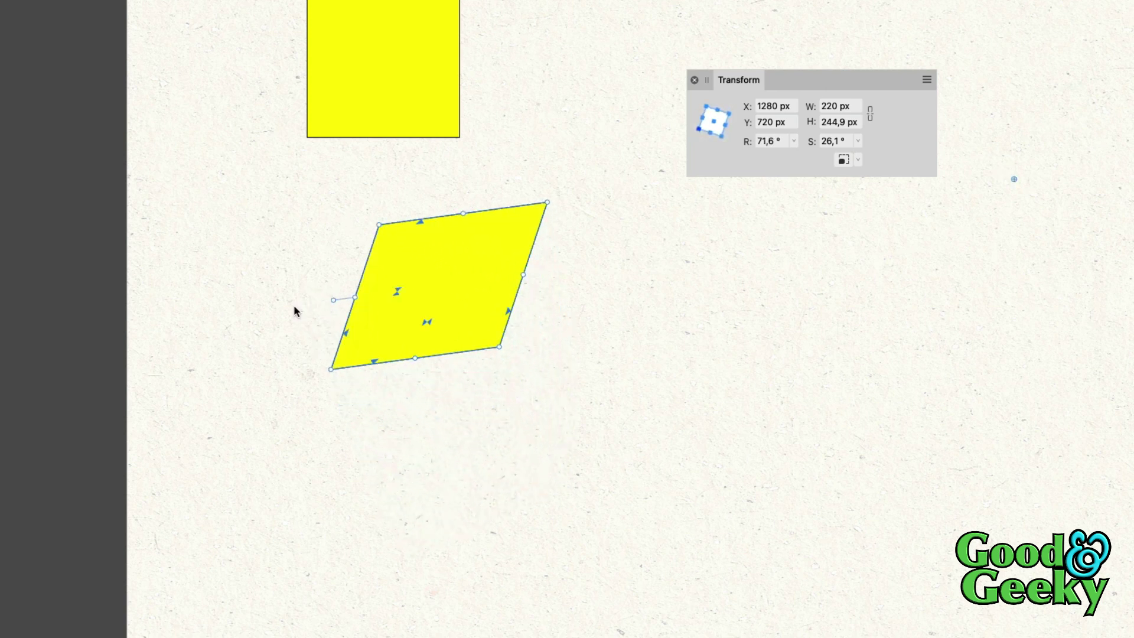
{"action": "scroll", "coordinate": [294, 307], "scroll_direction": "left", "scroll_amount": 2}
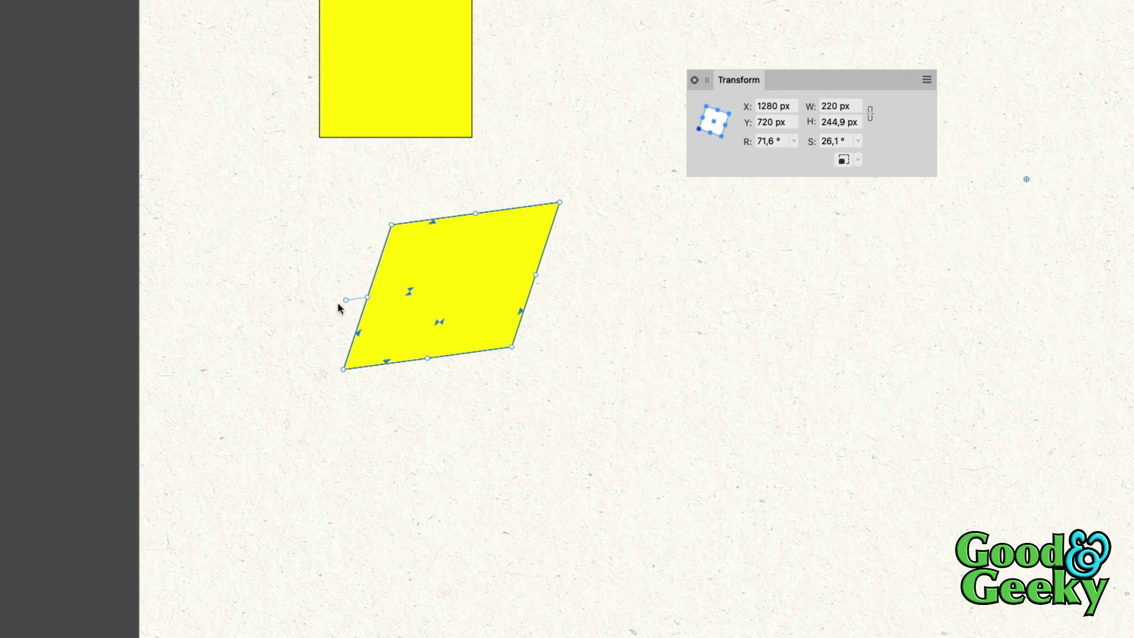
{"action": "left_click_drag", "start_coordinate": [347, 308], "coordinate": [357, 395]}
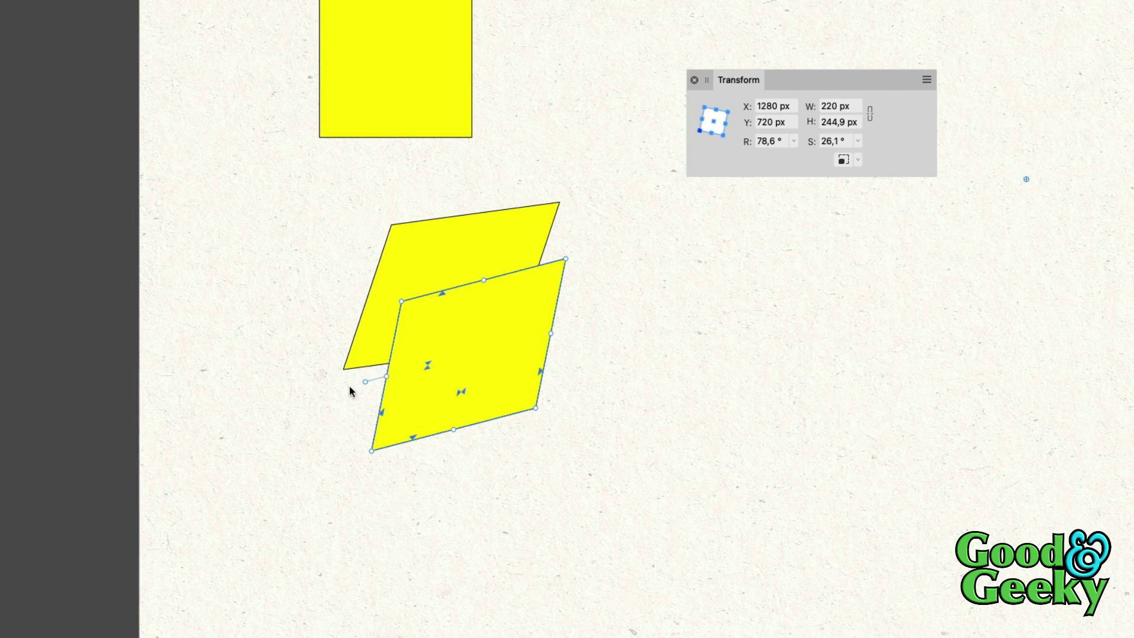
- Repeat the rotated copies, then add a ~180 px darker-gold rotated copy and repeat it into a spiral
{"action": "key", "text": "super+j"}
{"action": "key", "text": "super+j"}
{"action": "key", "text": "super+j"}
{"action": "key", "text": "super+j"}
{"action": "key", "text": "super+j"}
{"action": "key", "text": "super+j"}
{"action": "key", "text": "super+j"}
{"action": "key", "text": "super+j"}
{"action": "key", "text": "super+j"}
{"action": "key", "text": "super+j"}
{"action": "key", "text": "super+j"}
{"action": "key", "text": "super+j"}
{"action": "key", "text": "super+j"}
{"action": "key", "text": "super+j"}
{"action": "key", "text": "super+j"}
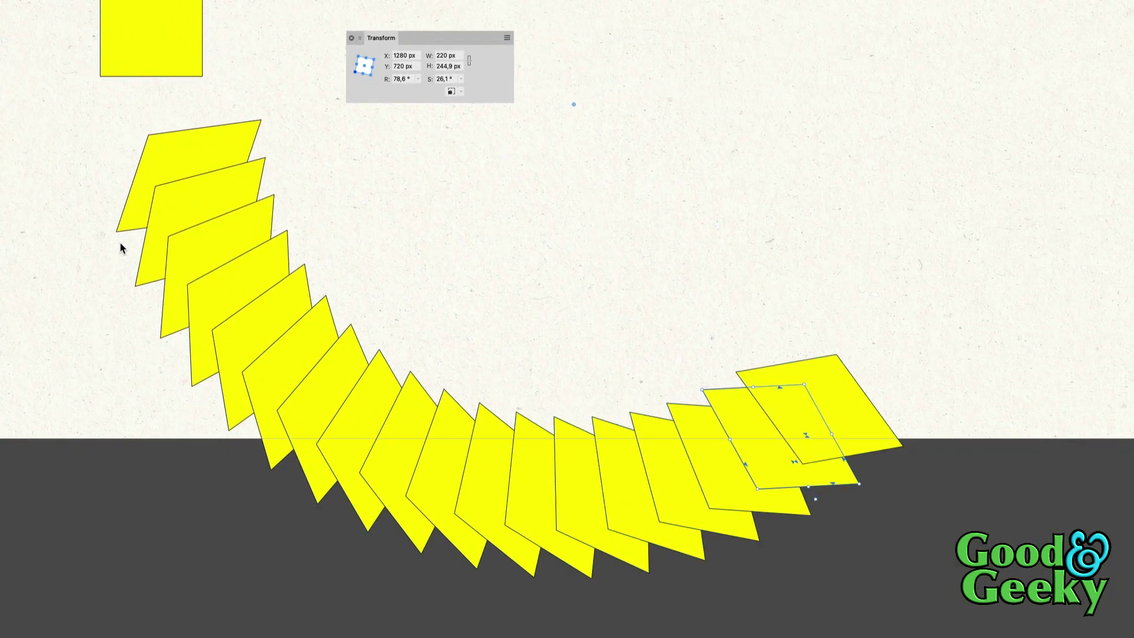
{"action": "key", "text": "super+j"}
{"action": "key", "text": "super+j"}
{"action": "key", "text": "super+j"}
{"action": "key", "text": "super+j"}
{"action": "key", "text": "super+j"}
{"action": "key", "text": "super+j"}
{"action": "key", "text": "super+j"}
{"action": "key", "text": "super+j"}
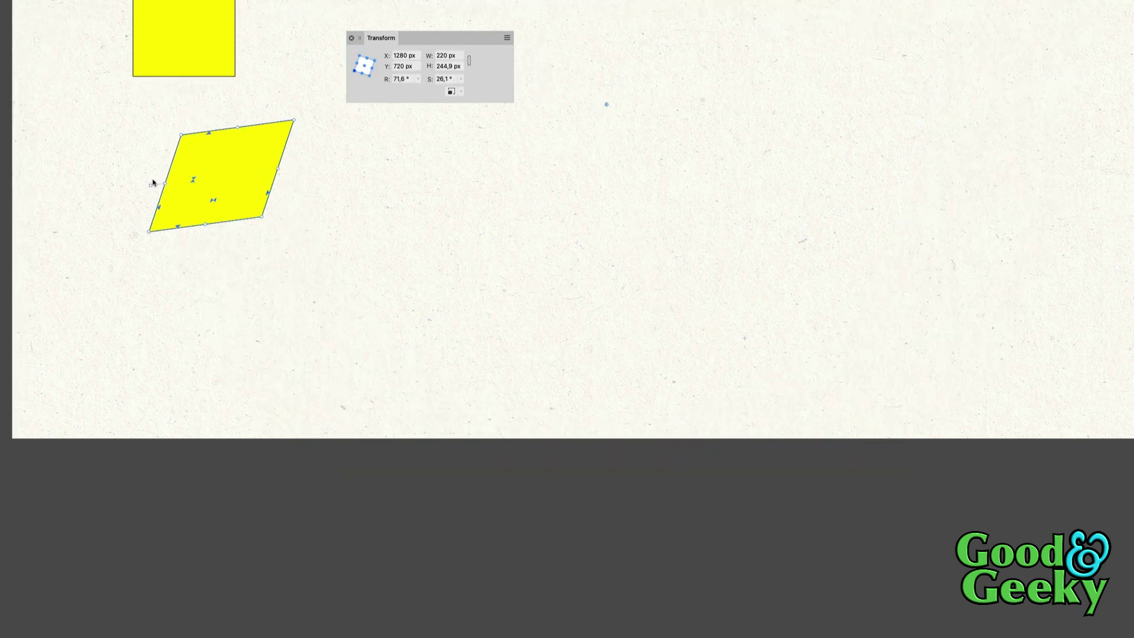
{"action": "key", "text": "super+j"}
{"action": "left_click_drag", "start_coordinate": [153, 189], "coordinate": [165, 243]}
{"action": "left_click_drag", "start_coordinate": [169, 289], "coordinate": [201, 271]}
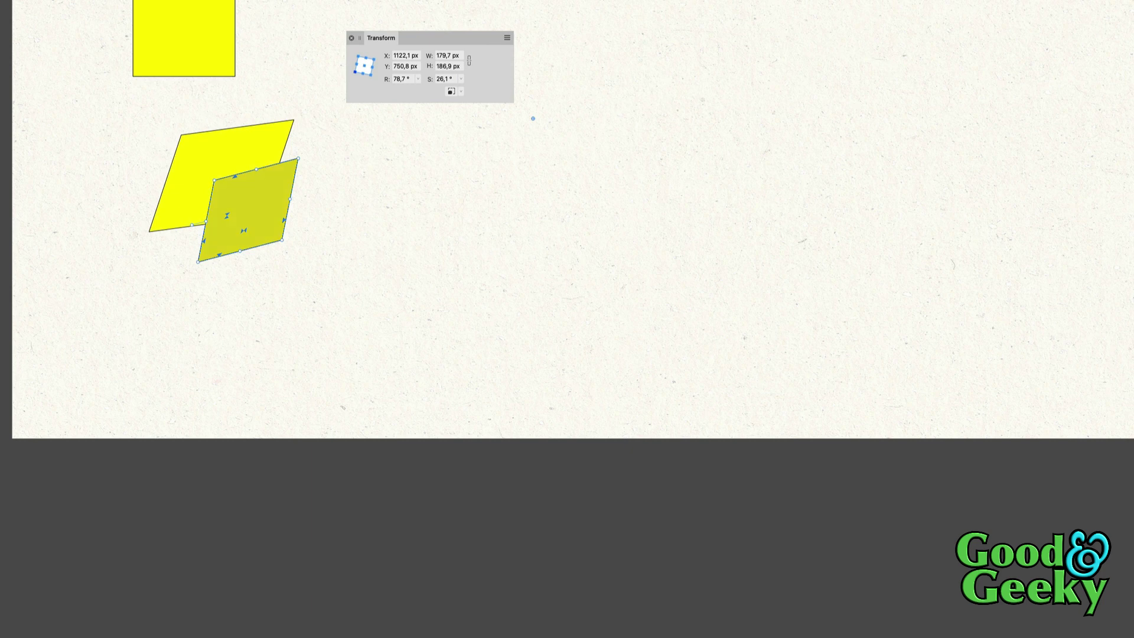
{"action": "left_click", "coordinate": [533, 118]}
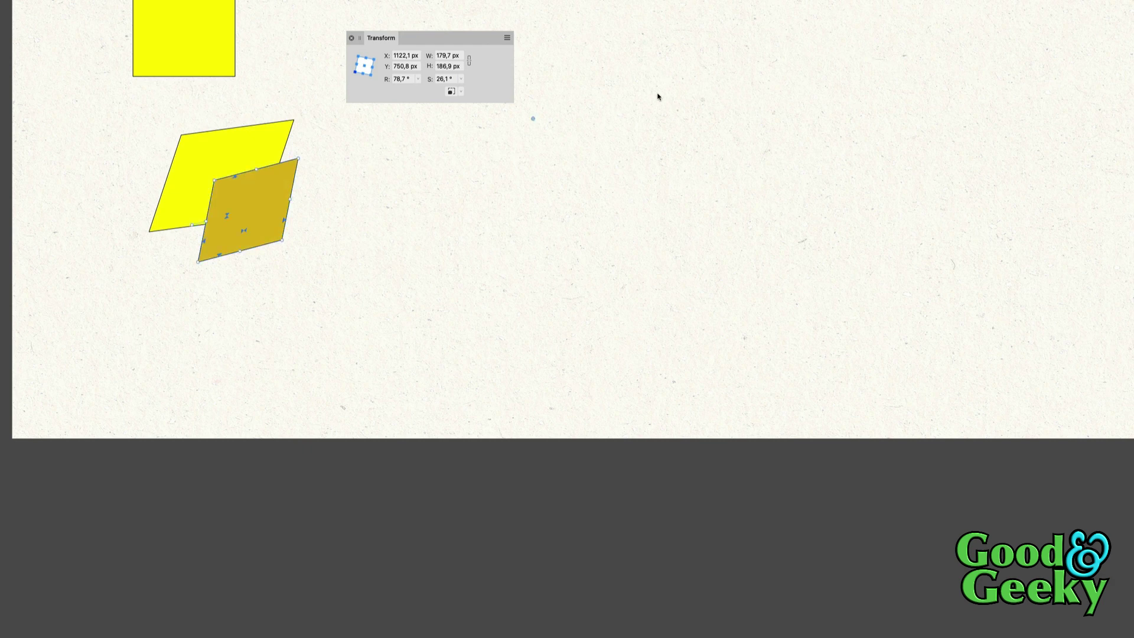
{"action": "key", "text": "super+j"}
{"action": "key", "text": "super+j"}
{"action": "key", "text": "super+j"}
{"action": "key", "text": "super+j"}
{"action": "key", "text": "super+j"}
{"action": "key", "text": "super+j"}
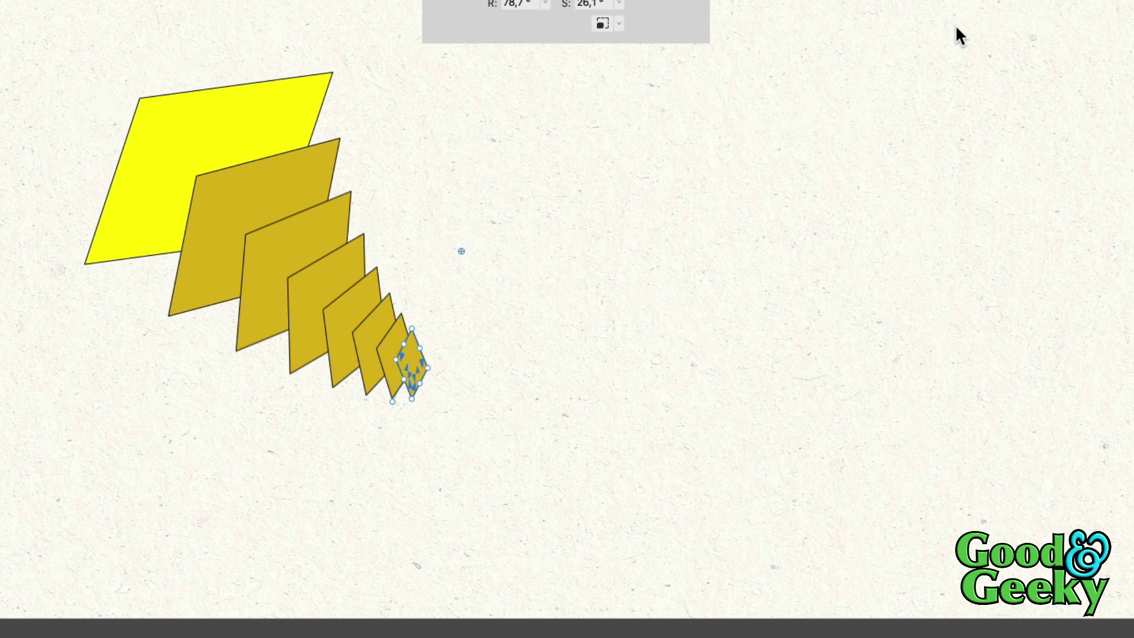
{"action": "key", "text": "super+j"}
{"action": "key", "text": "super+j"}
{"action": "key", "text": "super+j"}
{"action": "key", "text": "super+j"}
{"action": "key", "text": "super+j"}
{"action": "key", "text": "super+j"}
{"action": "key", "text": "super+j"}
{"action": "key", "text": "super+j"}
{"action": "key", "text": "super+j"}
{"action": "key", "text": "super+j"}
{"action": "key", "text": "super+j"}
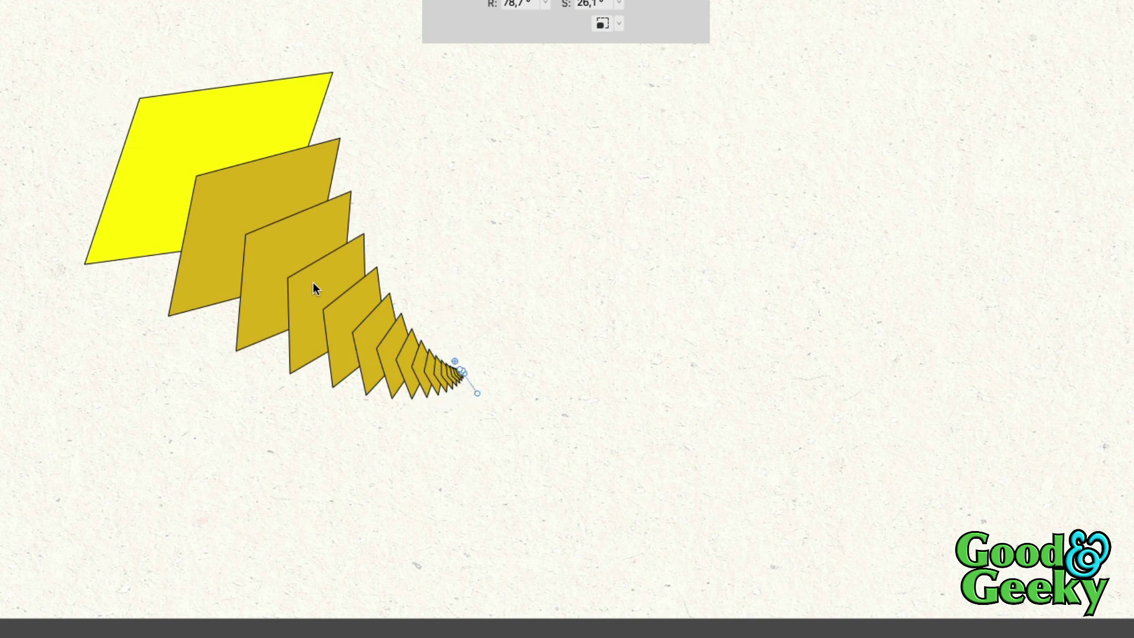